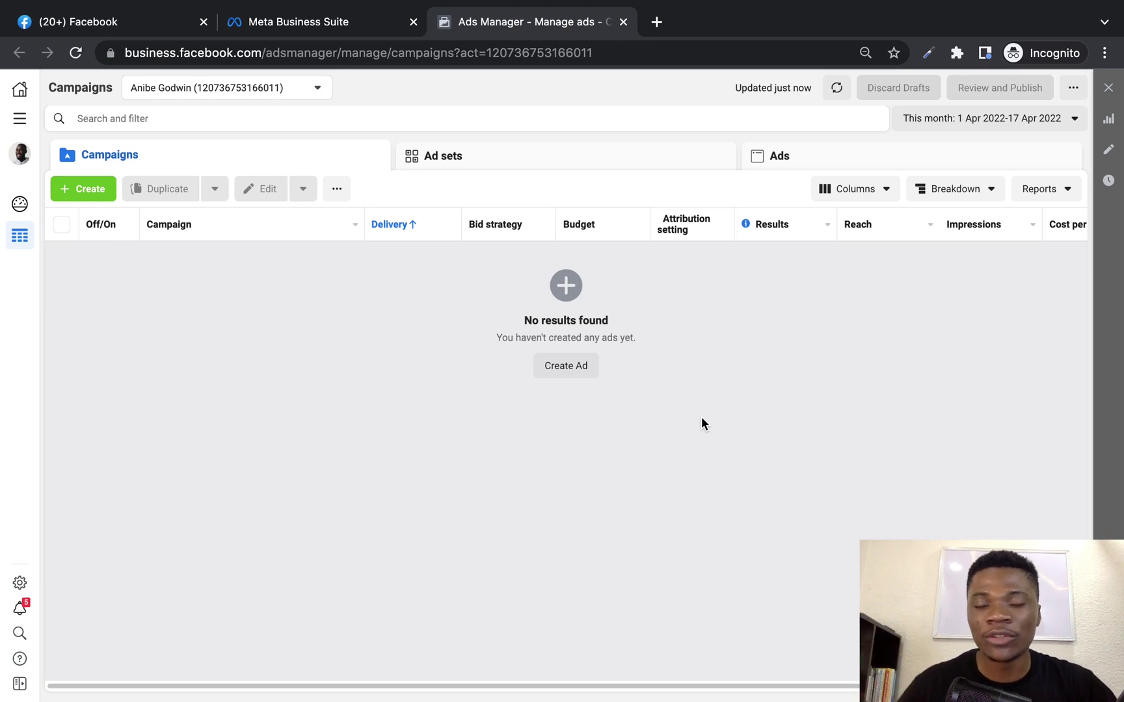
Create a new campaign with the Traffic objective and name it "Example"
{"action": "left_click", "coordinate": [85, 194]}
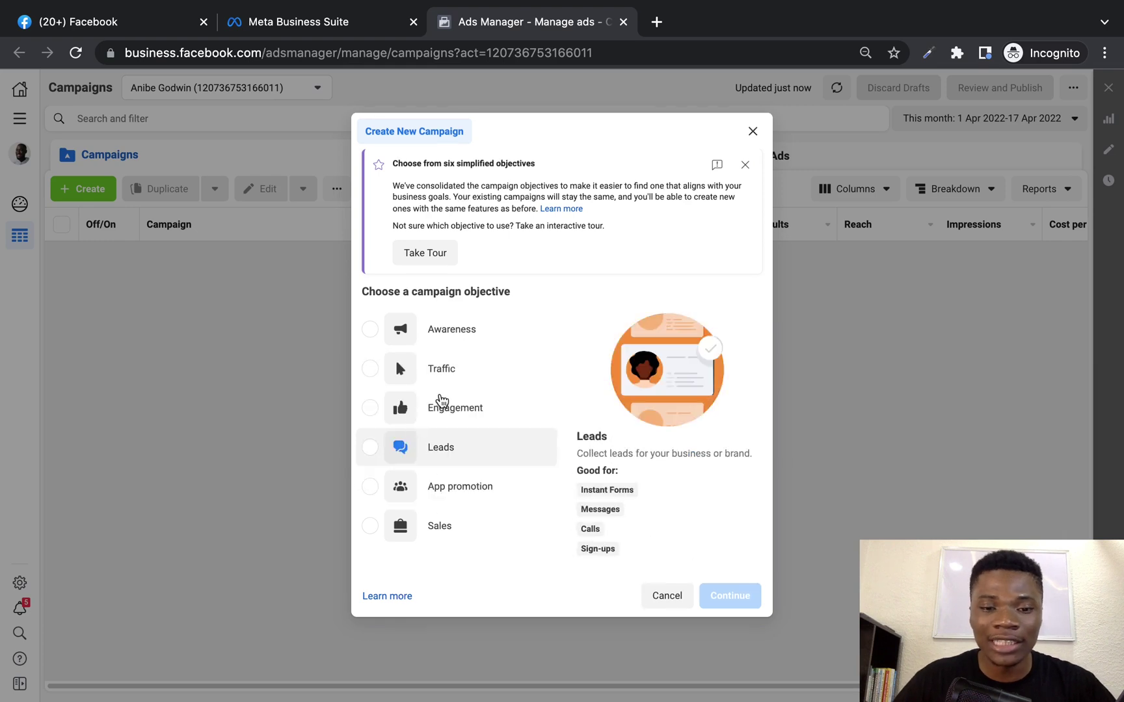
{"action": "left_click", "coordinate": [371, 369]}
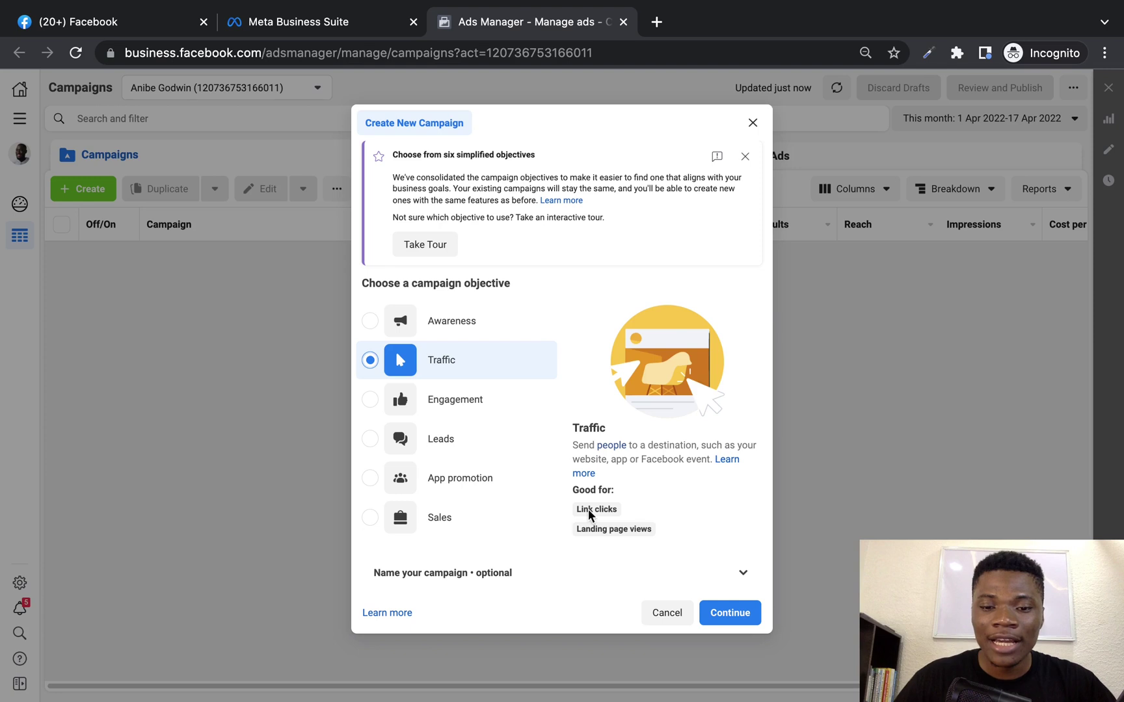
{"action": "left_click", "coordinate": [509, 578]}
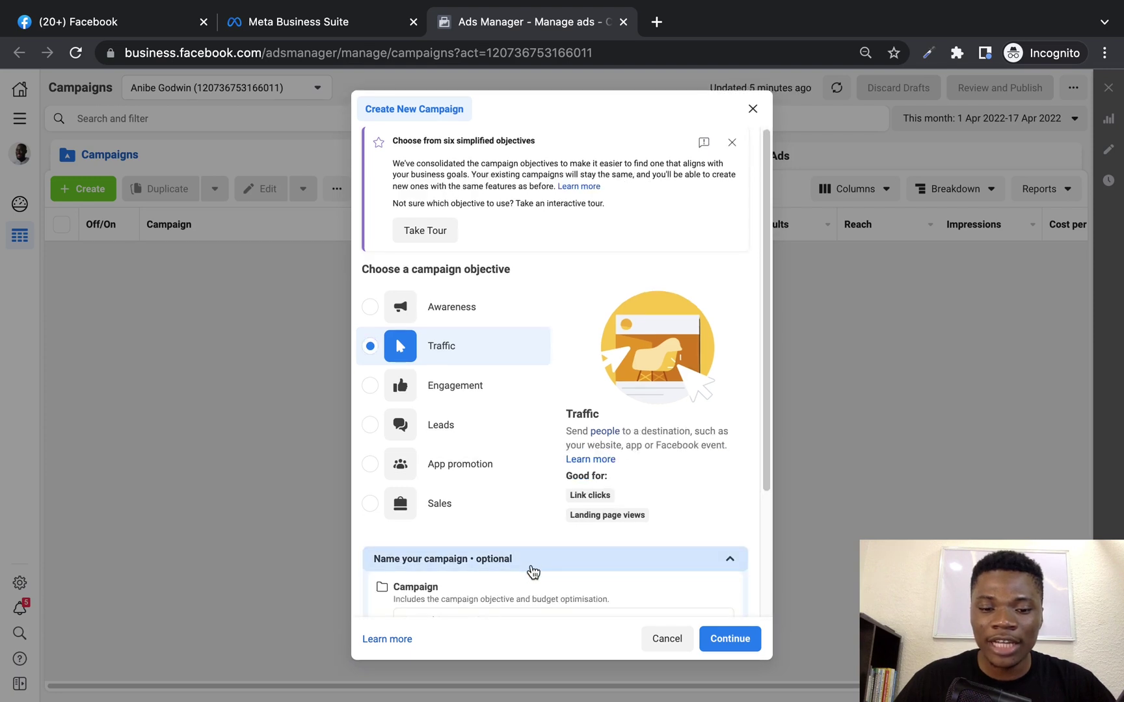
{"action": "scroll", "coordinate": [582, 574], "scroll_direction": "down", "scroll_amount": 3}
{"action": "left_click", "coordinate": [477, 456]}
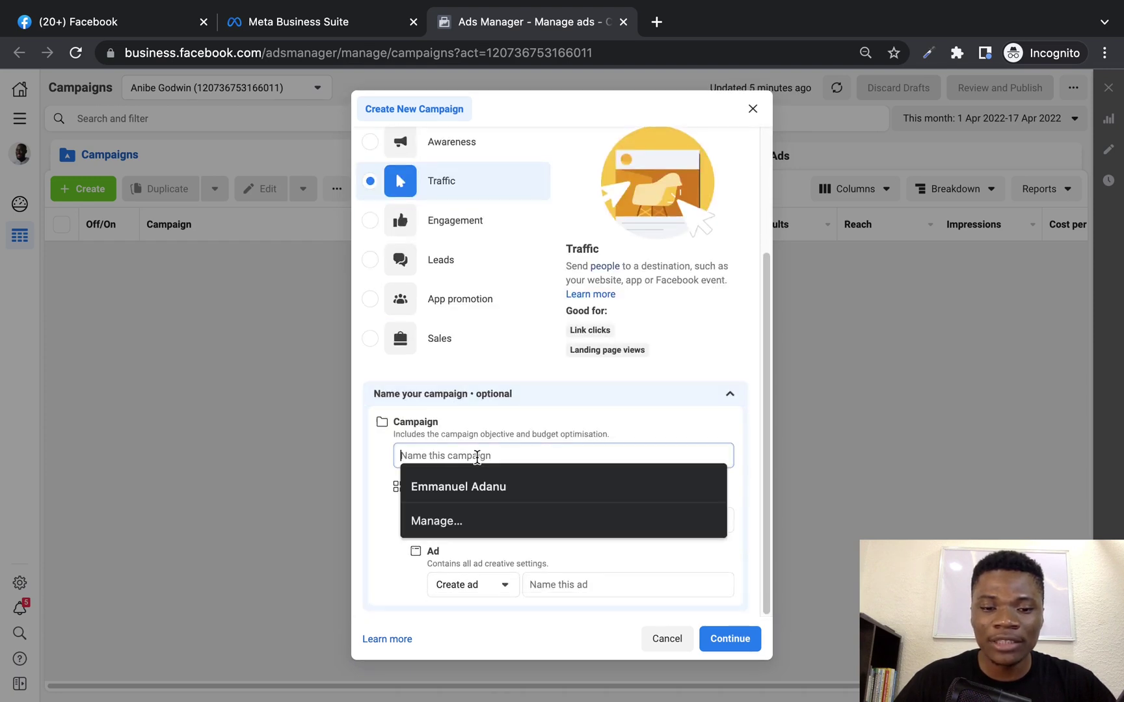
{"action": "type", "text": "Example"}
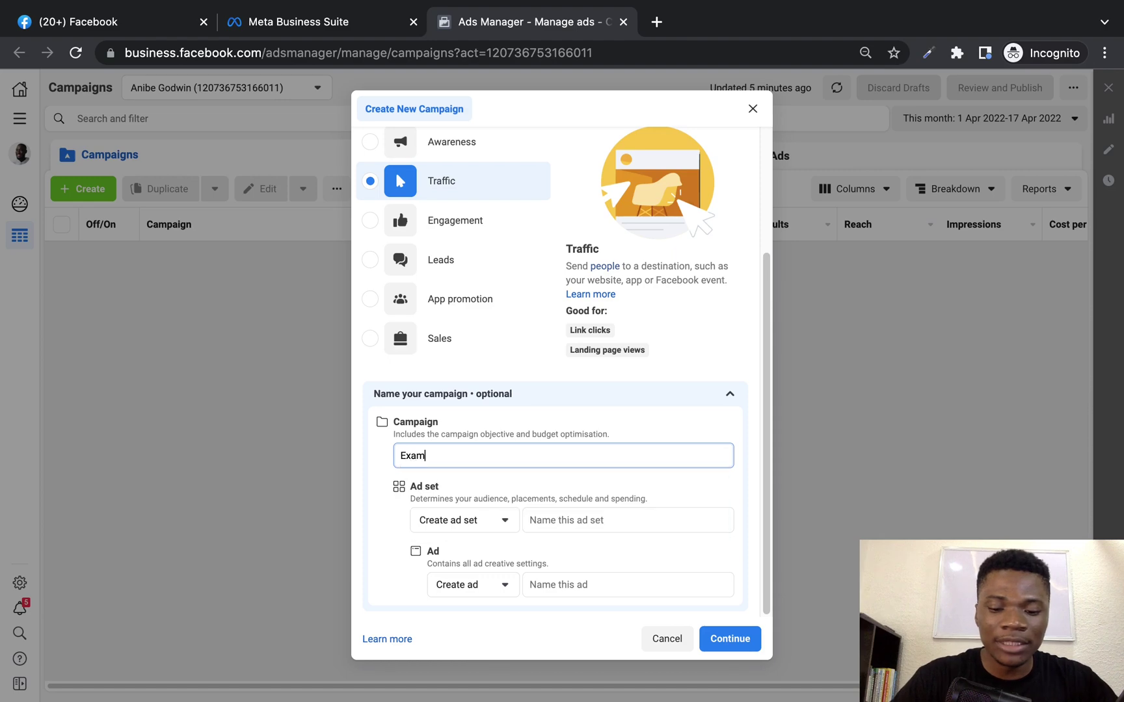
{"action": "left_click", "coordinate": [739, 639]}
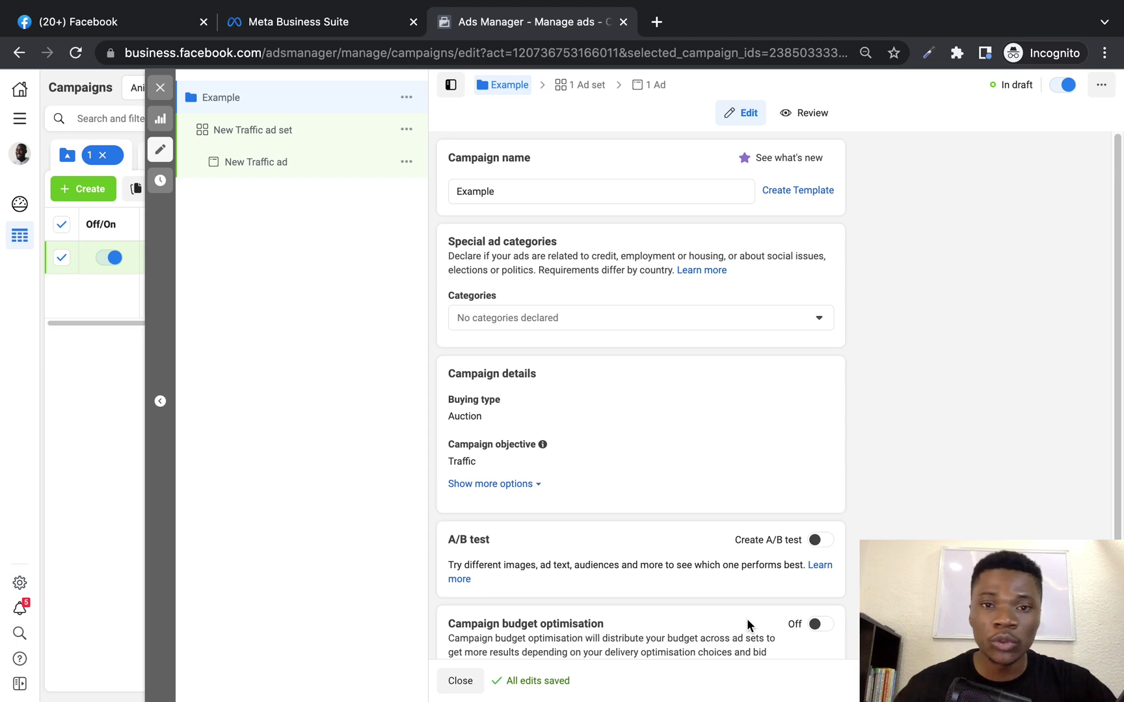
Go to the new traffic ad set and open its audience's detailed targeting for editing
{"action": "left_click", "coordinate": [254, 130]}
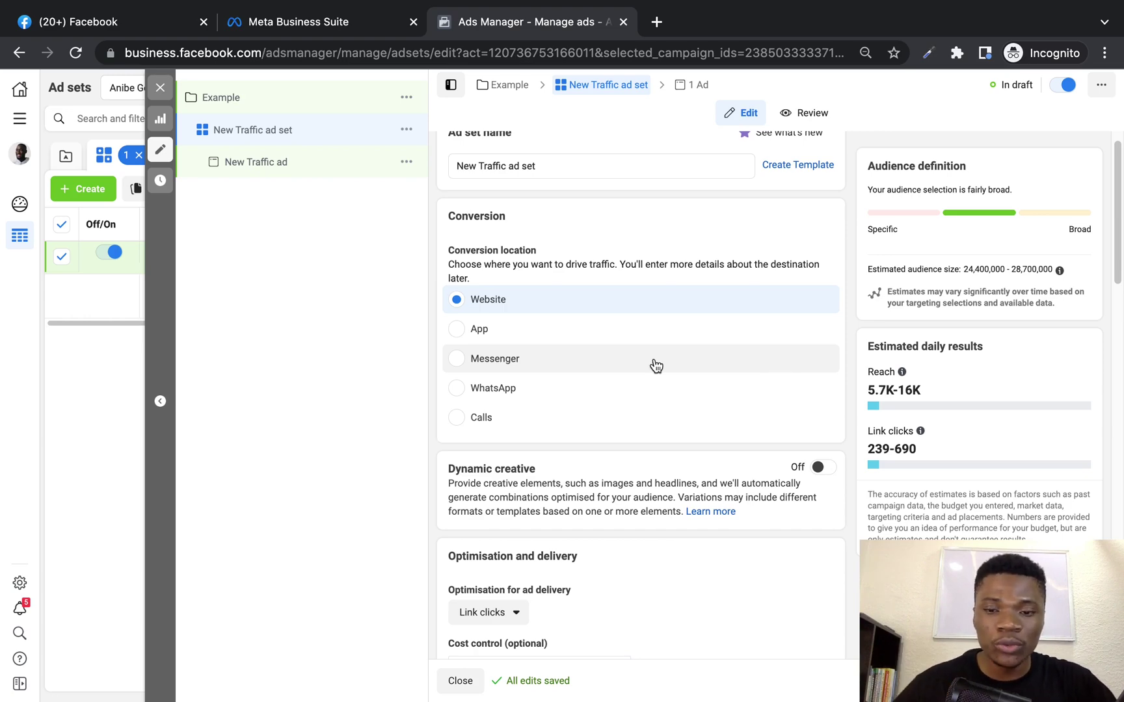
{"action": "scroll", "coordinate": [651, 370], "scroll_direction": "down", "scroll_amount": 10}
{"action": "scroll", "coordinate": [644, 380], "scroll_direction": "down", "scroll_amount": 1}
{"action": "scroll", "coordinate": [647, 394], "scroll_direction": "down", "scroll_amount": 3}
{"action": "scroll", "coordinate": [644, 401], "scroll_direction": "up", "scroll_amount": 2}
{"action": "scroll", "coordinate": [612, 391], "scroll_direction": "down", "scroll_amount": 5}
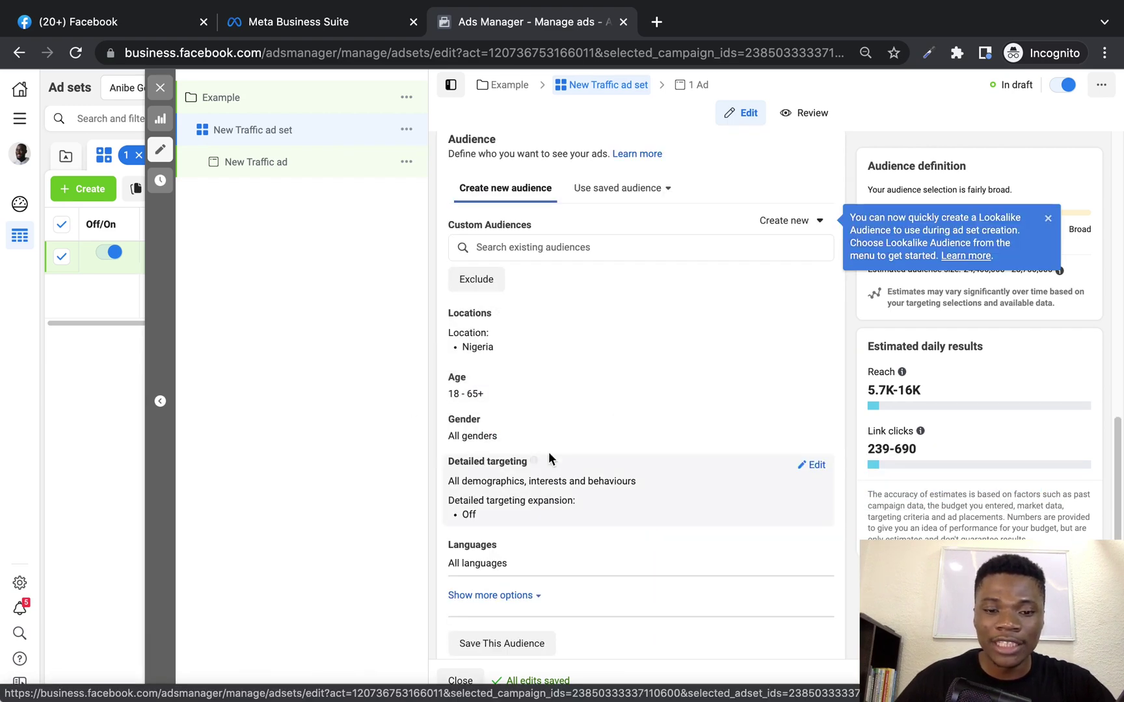
{"action": "scroll", "coordinate": [543, 455], "scroll_direction": "down", "scroll_amount": 4}
{"action": "scroll", "coordinate": [584, 318], "scroll_direction": "up", "scroll_amount": 2}
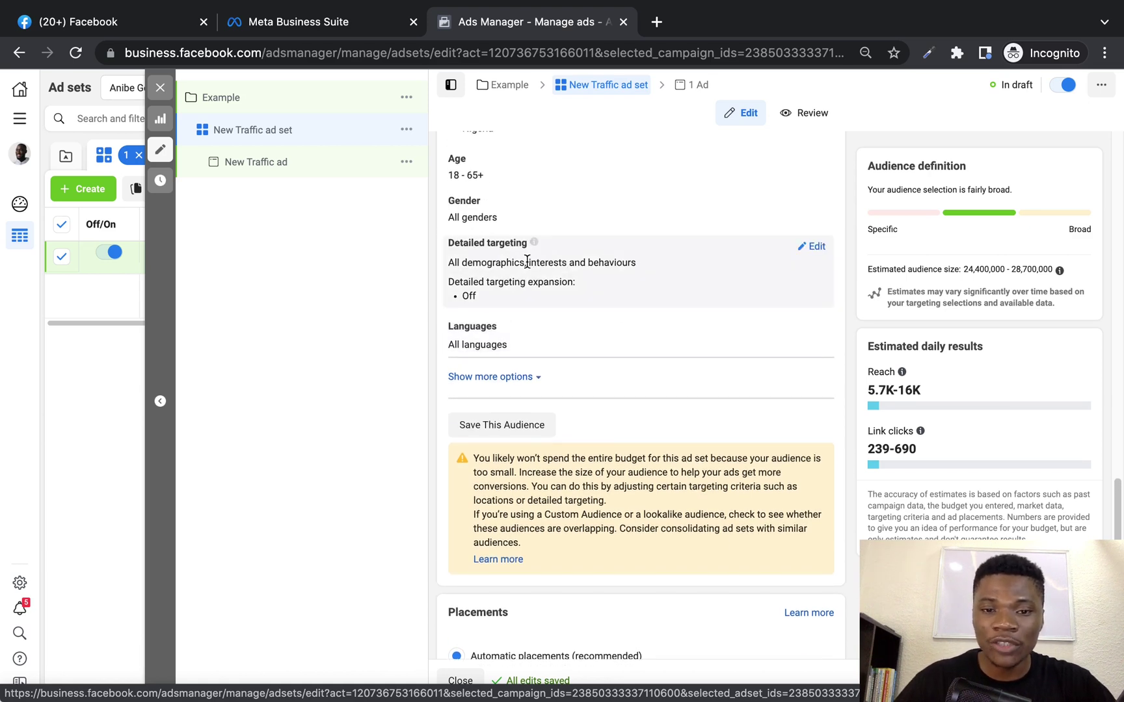
{"action": "left_click", "coordinate": [811, 248]}
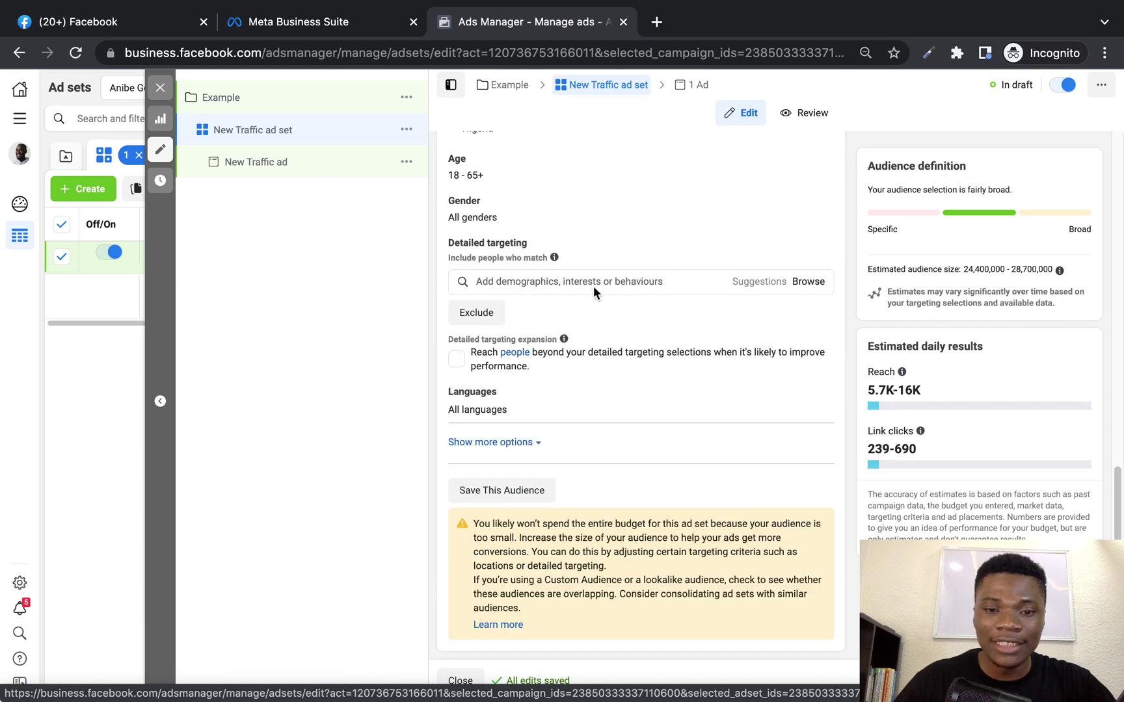
Search the detailed targeting options for "Ladies Bags"
{"action": "left_click", "coordinate": [534, 284]}
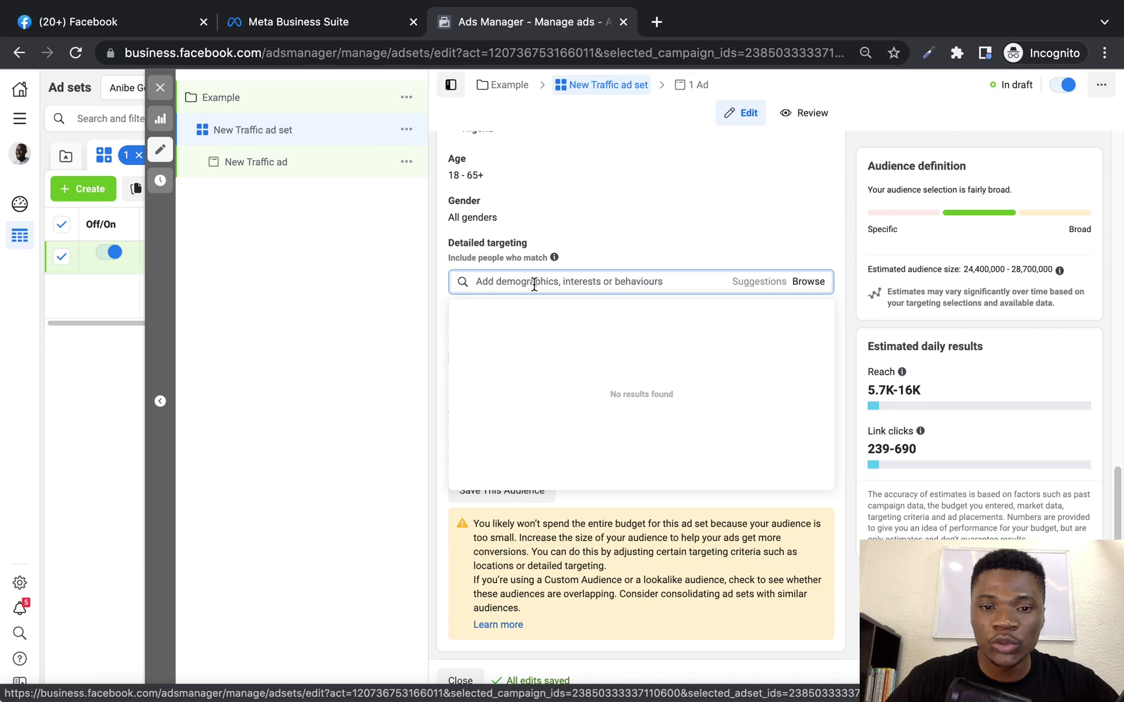
{"action": "type", "text": "Lad"}
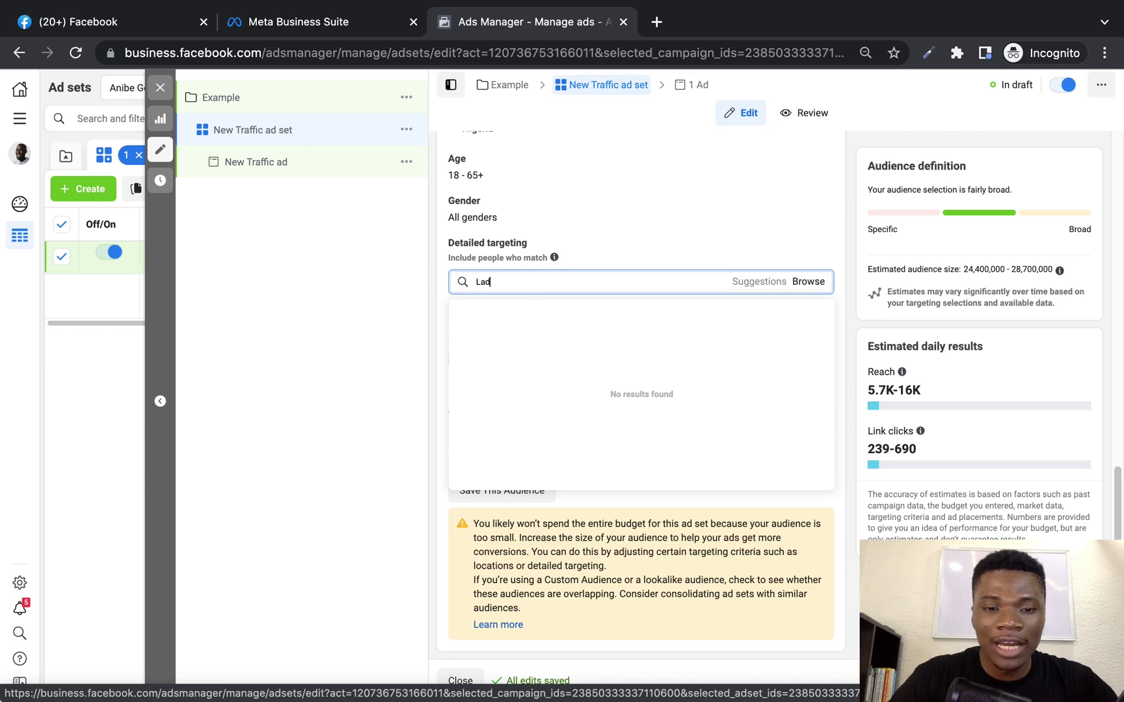
{"action": "type", "text": "ies Bag"}
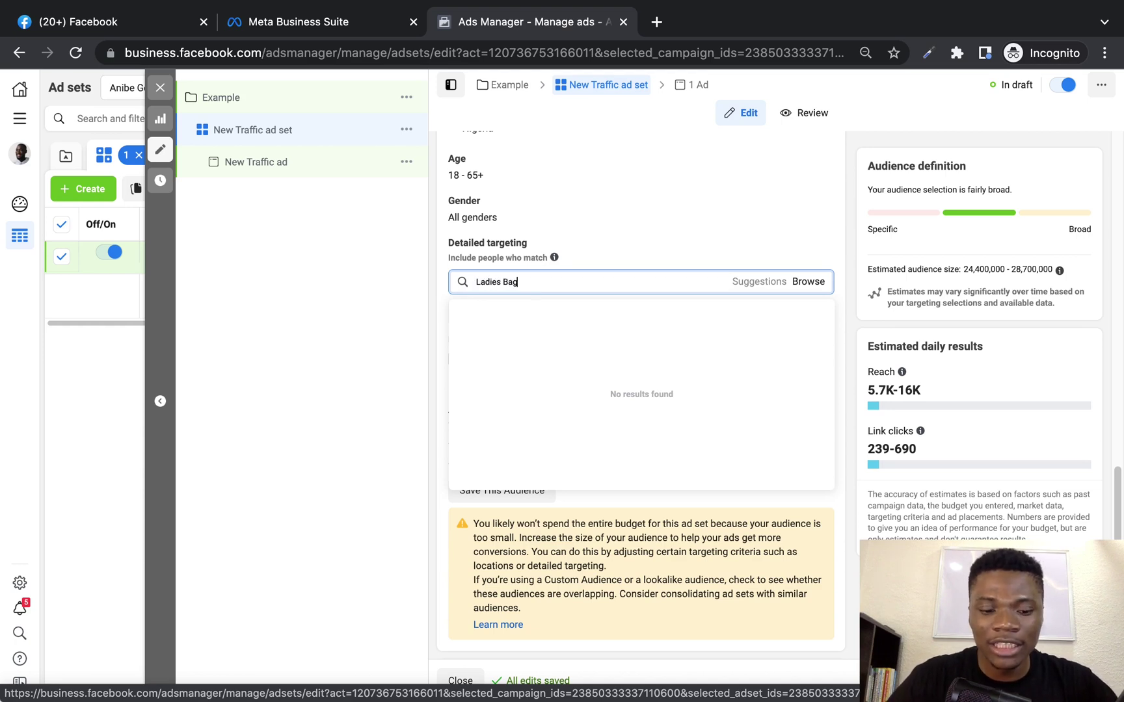
{"action": "type", "text": "s"}
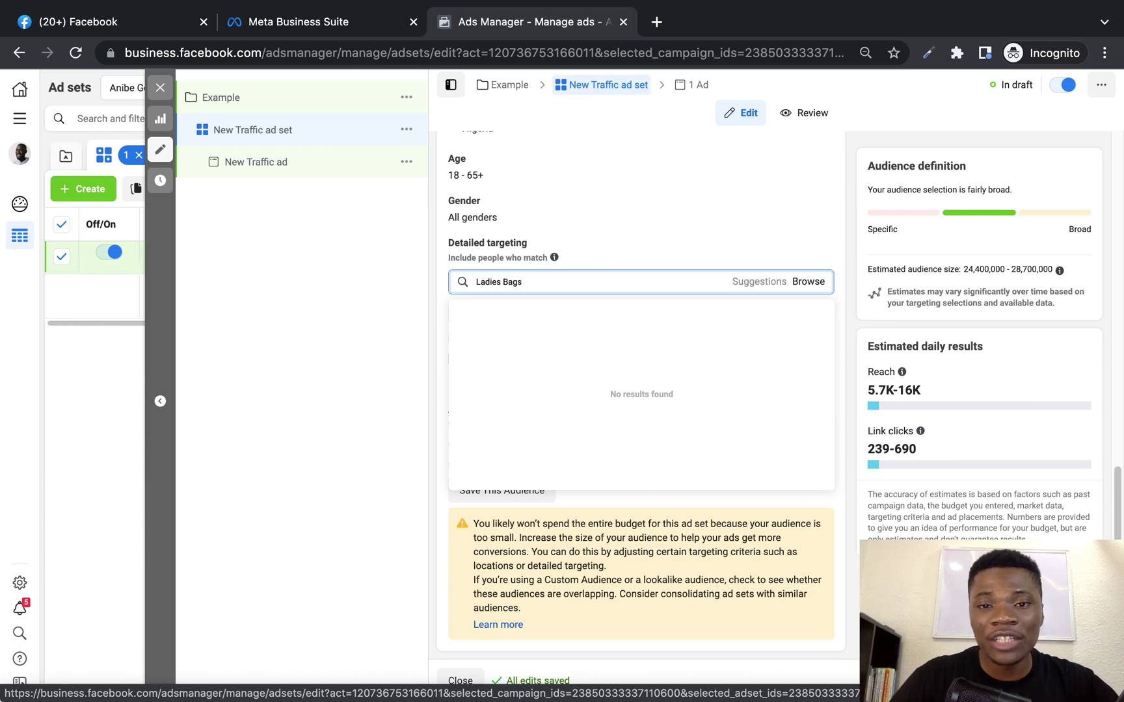
Shorten the targeting search to "Ladies" and add the Ladies Dresses interest
{"action": "key", "text": "BackSpace"}
{"action": "key", "text": "BackSpace"}
{"action": "key", "text": "BackSpace"}
{"action": "key", "text": "BackSpace"}
{"action": "key", "text": "BackSpace"}
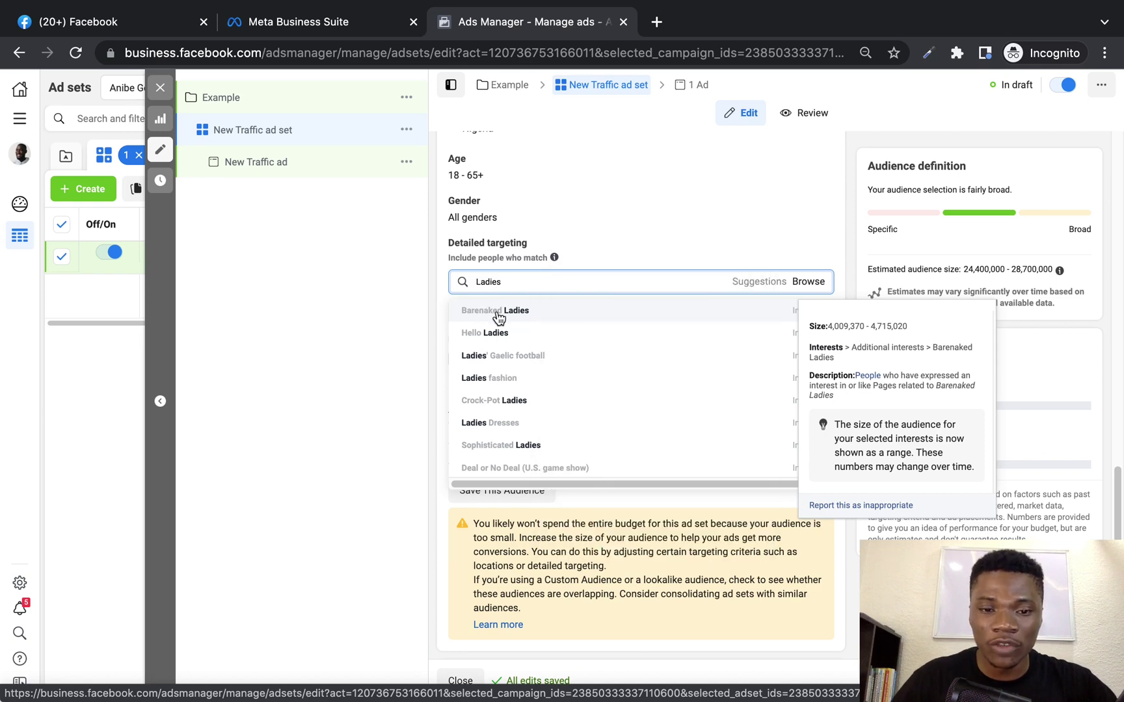
{"action": "left_click", "coordinate": [510, 426]}
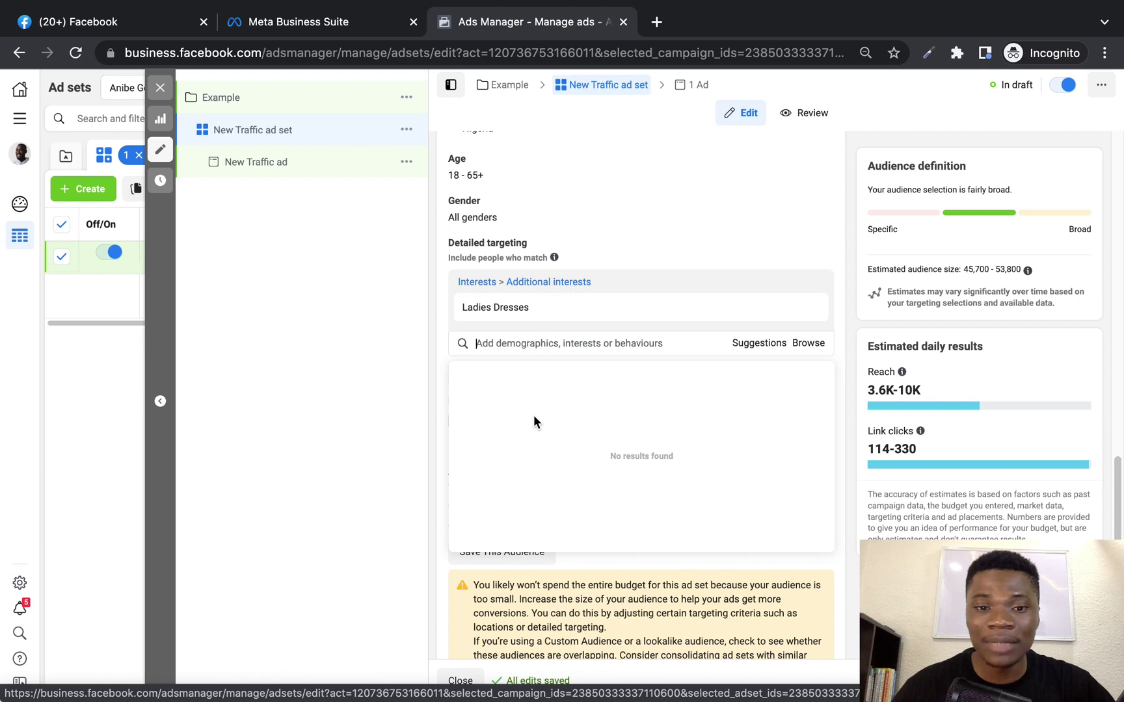
Examine the Ladies Dresses interest's details and the suggested related interests with their audience sizes
{"action": "mouse_move", "coordinate": [478, 318]}
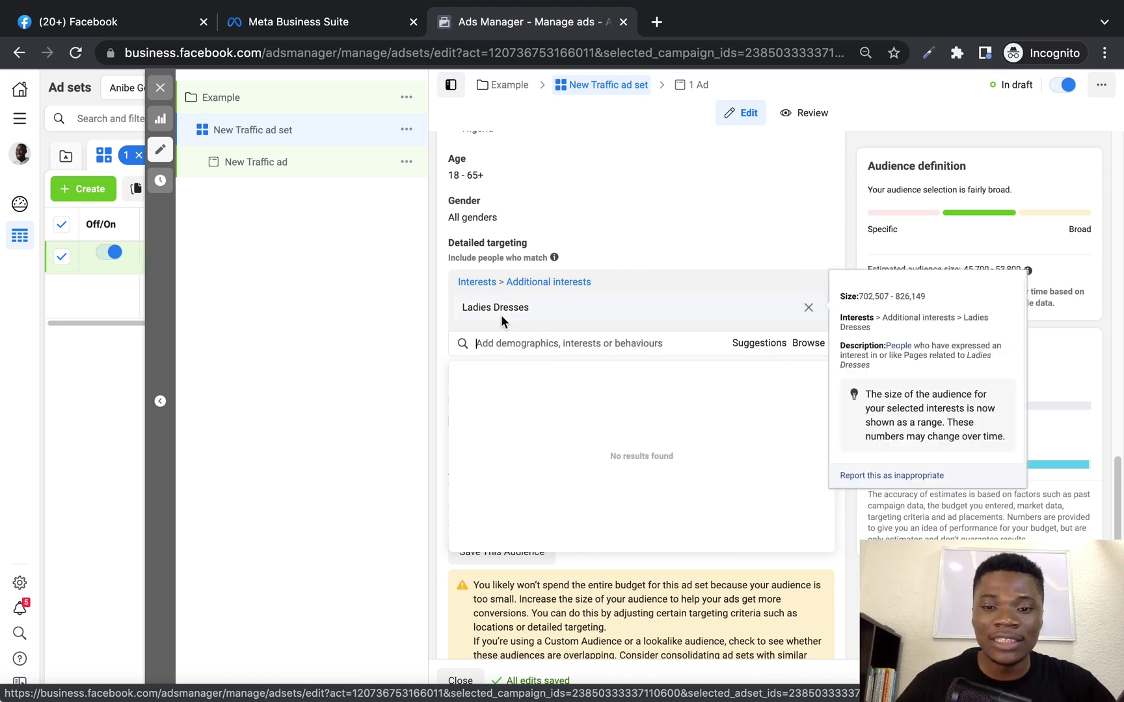
{"action": "left_click", "coordinate": [767, 345]}
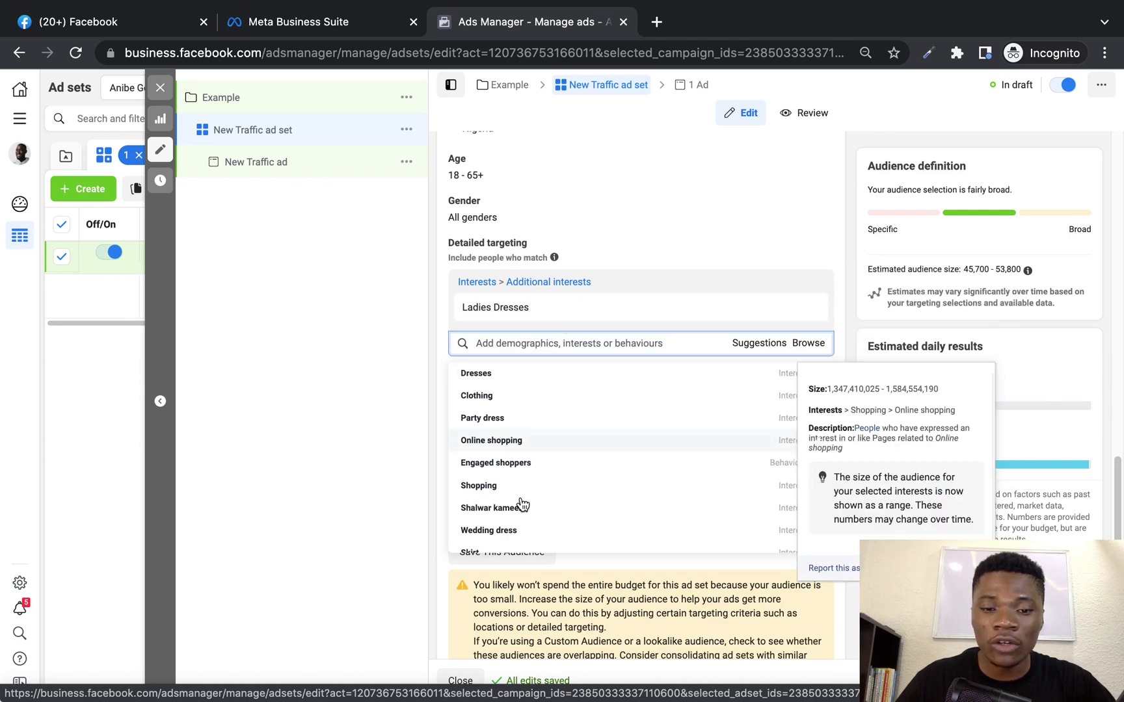
{"action": "mouse_move", "coordinate": [530, 416]}
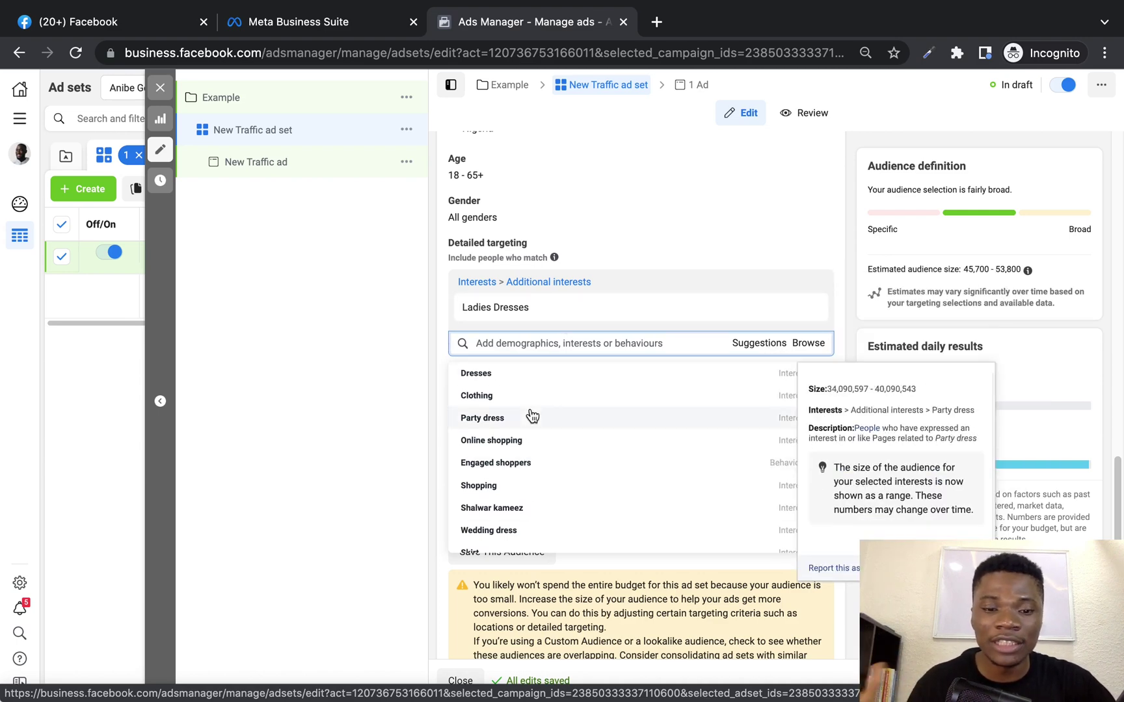
{"action": "mouse_move", "coordinate": [555, 396]}
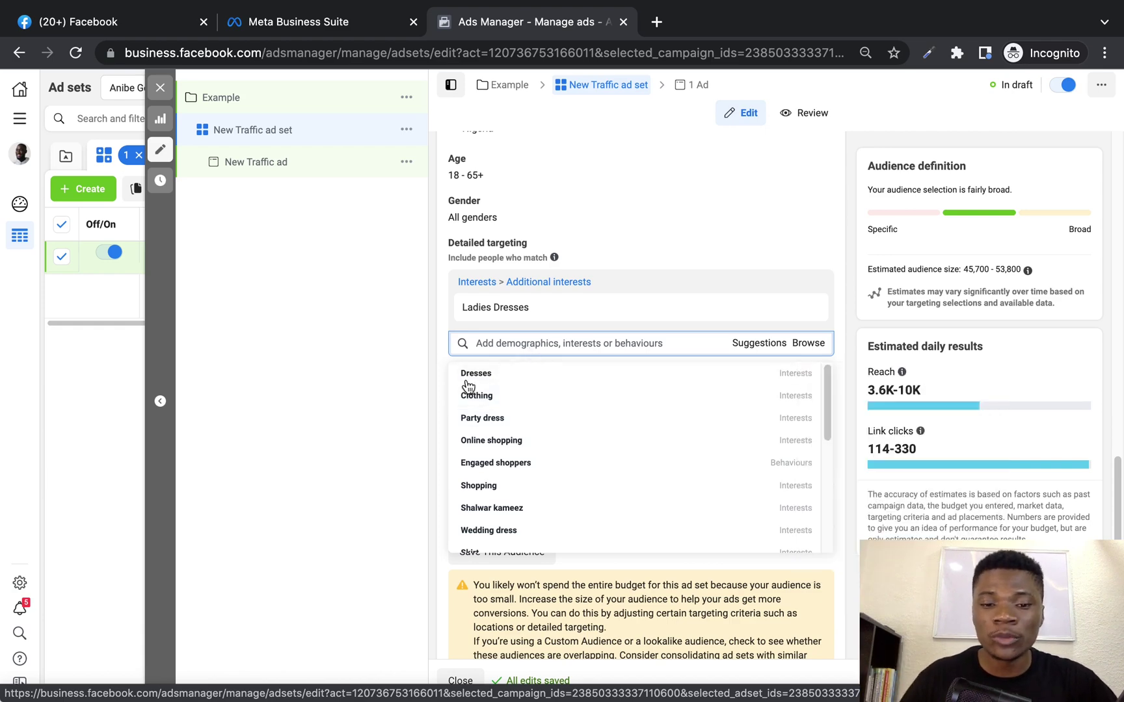
{"action": "mouse_move", "coordinate": [530, 440]}
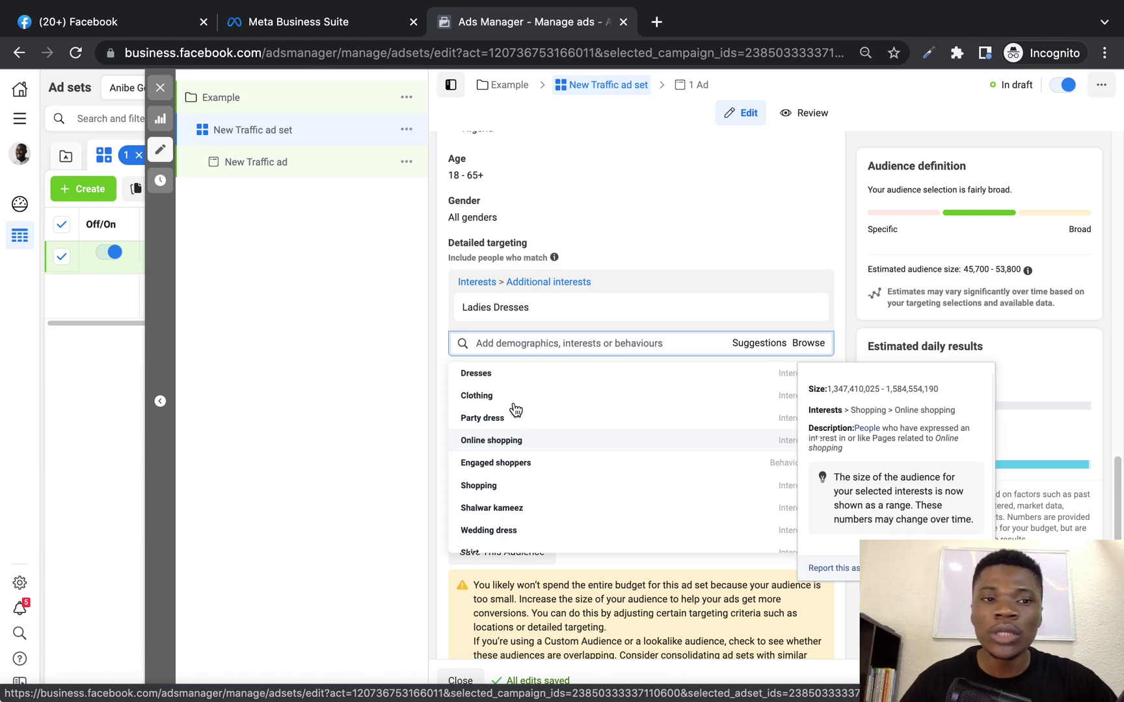
Open Audience Insights in a separate browser tab
{"action": "left_click", "coordinate": [20, 121]}
{"action": "scroll", "coordinate": [254, 377], "scroll_direction": "down", "scroll_amount": 7}
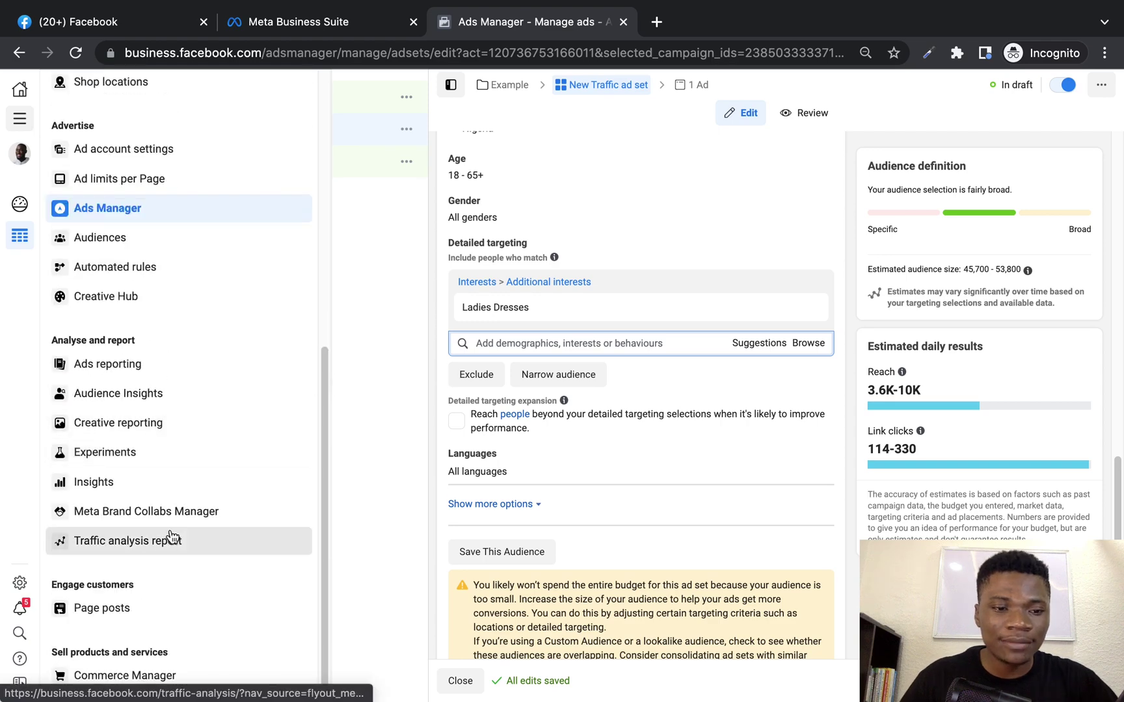
{"action": "right_click", "coordinate": [154, 403]}
{"action": "left_click", "coordinate": [179, 406]}
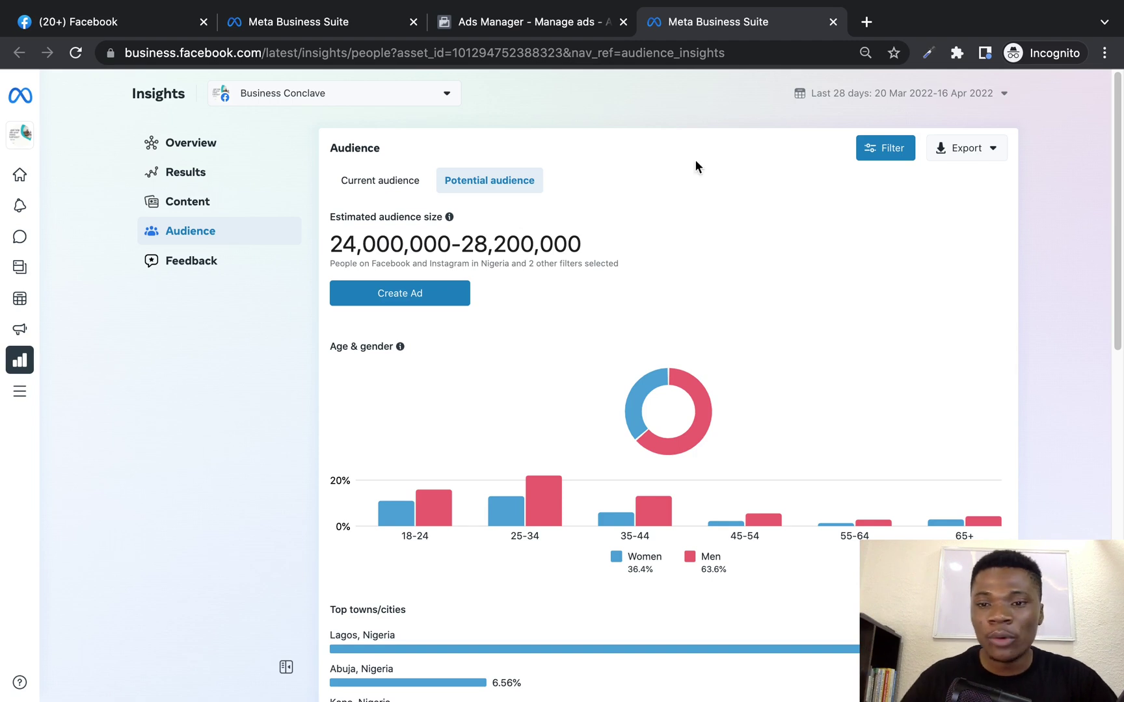
Filter the potential audience by the location Nigeria
{"action": "left_click", "coordinate": [884, 151]}
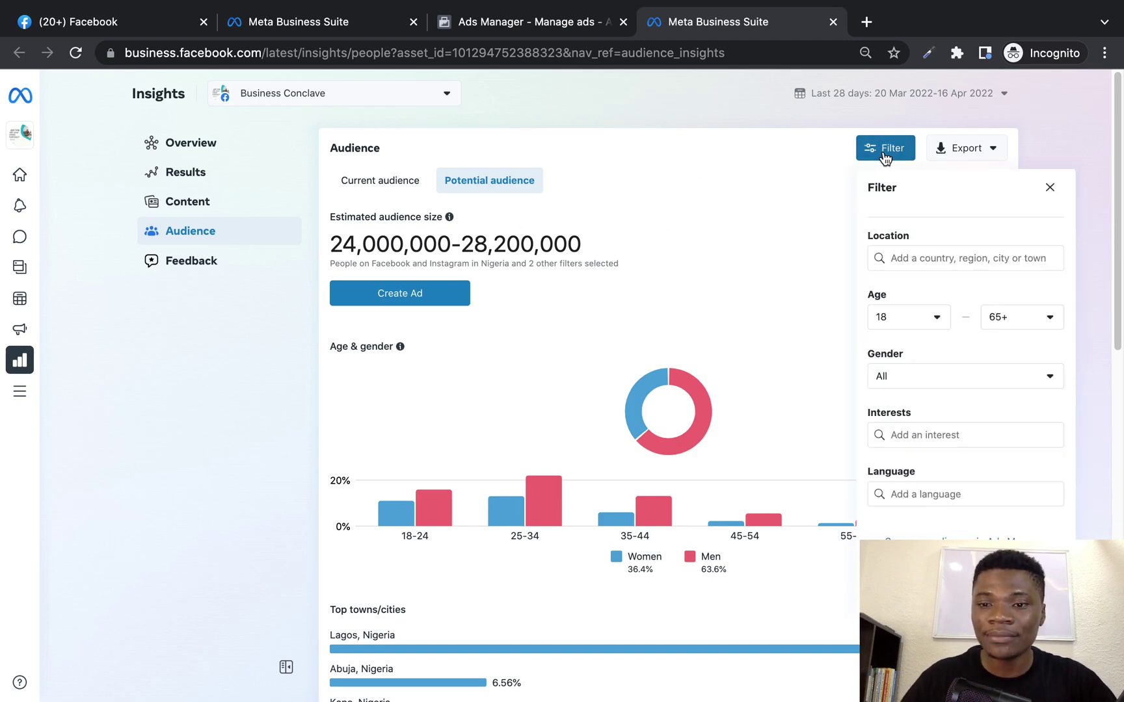
{"action": "left_click", "coordinate": [919, 255]}
{"action": "type", "text": "Nigeri"}
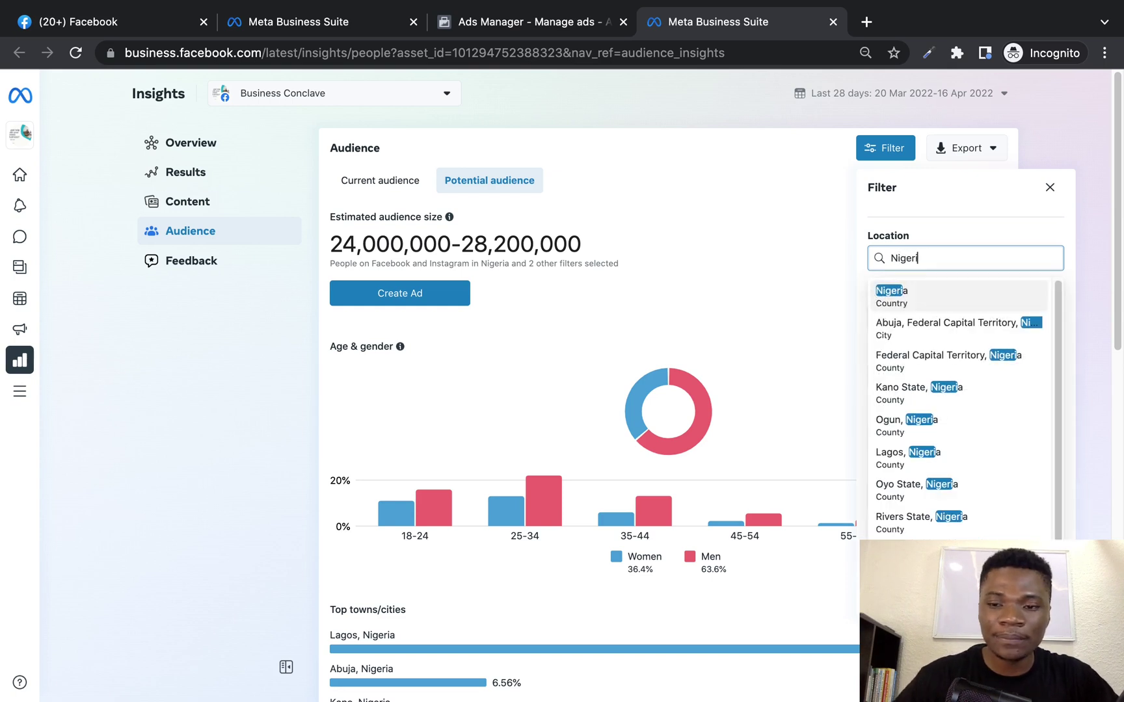
{"action": "left_click", "coordinate": [932, 292]}
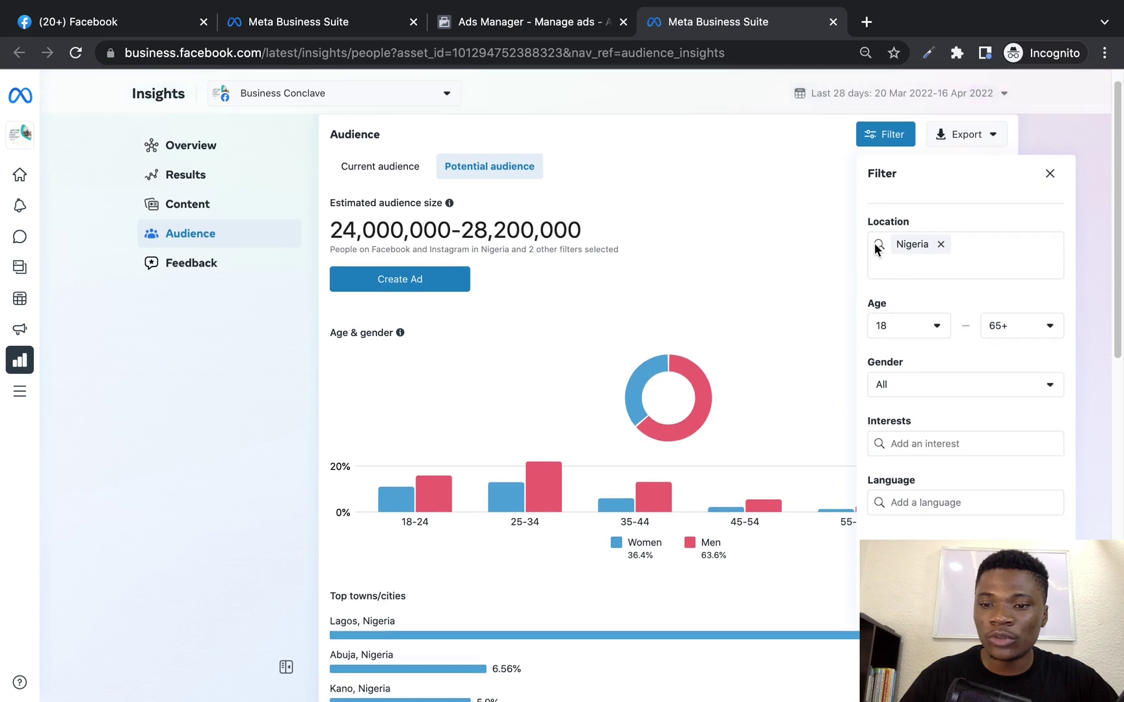
{"action": "scroll", "coordinate": [968, 149], "scroll_direction": "down", "scroll_amount": 2}
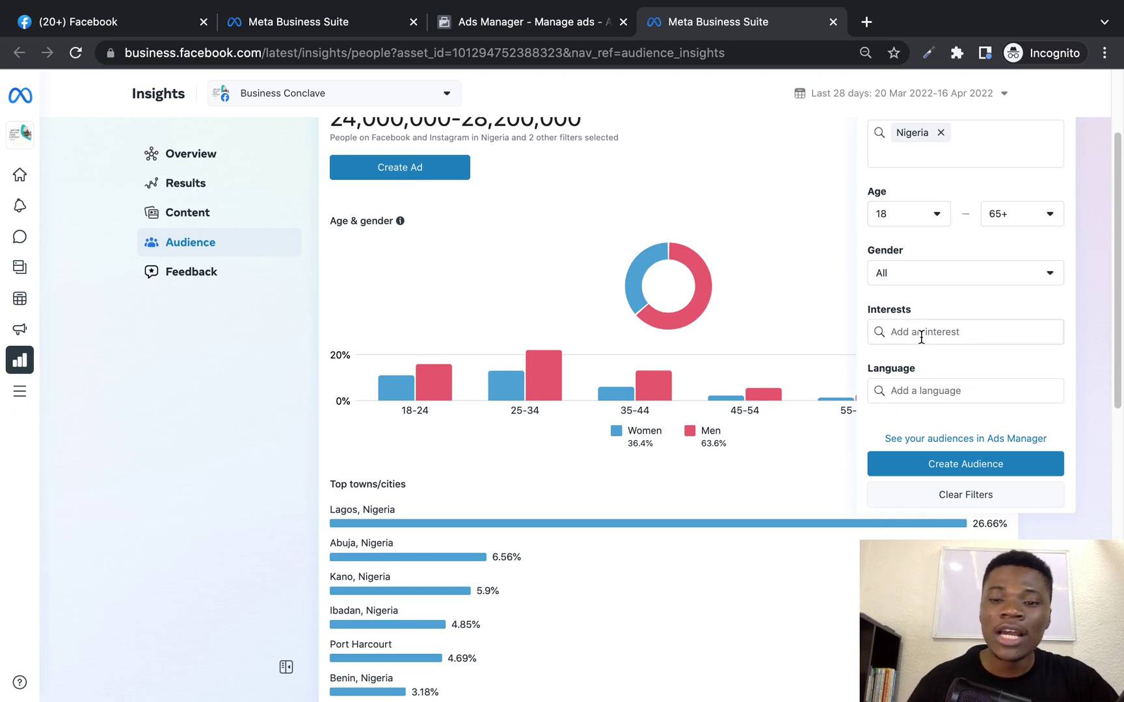
Recheck the ad set's targeting suggestions in Ads Manager, and add Ladies Dresses as an interest filter in Audience Insights
{"action": "left_click", "coordinate": [519, 21]}
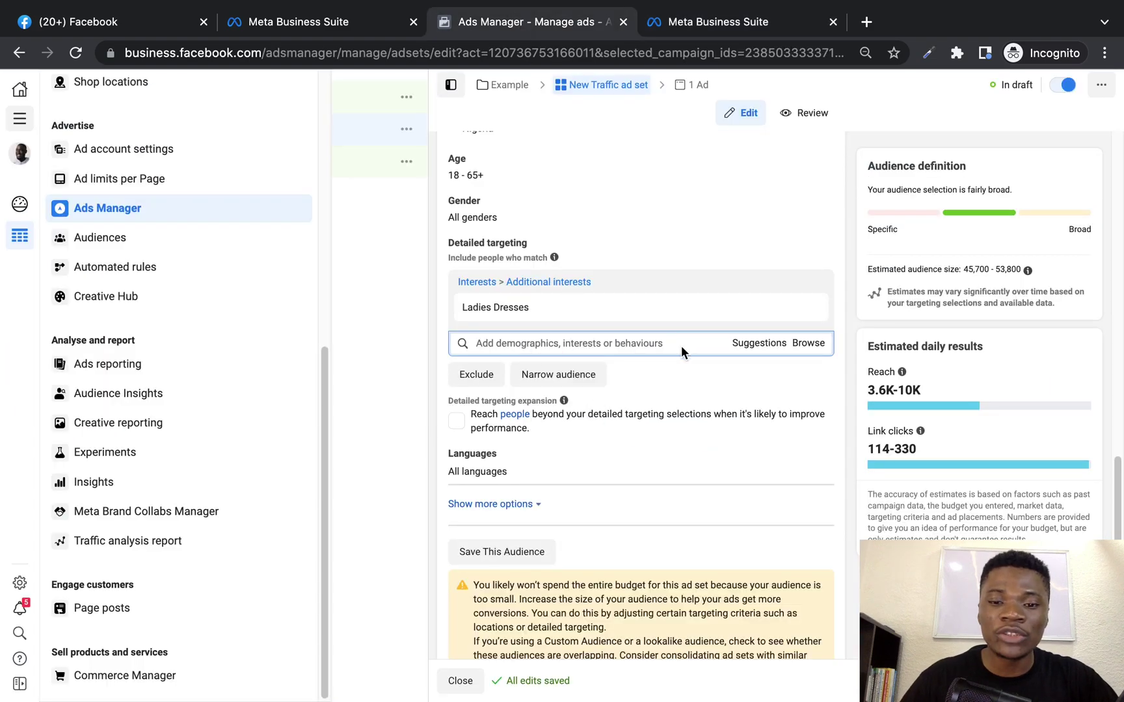
{"action": "left_click", "coordinate": [765, 343]}
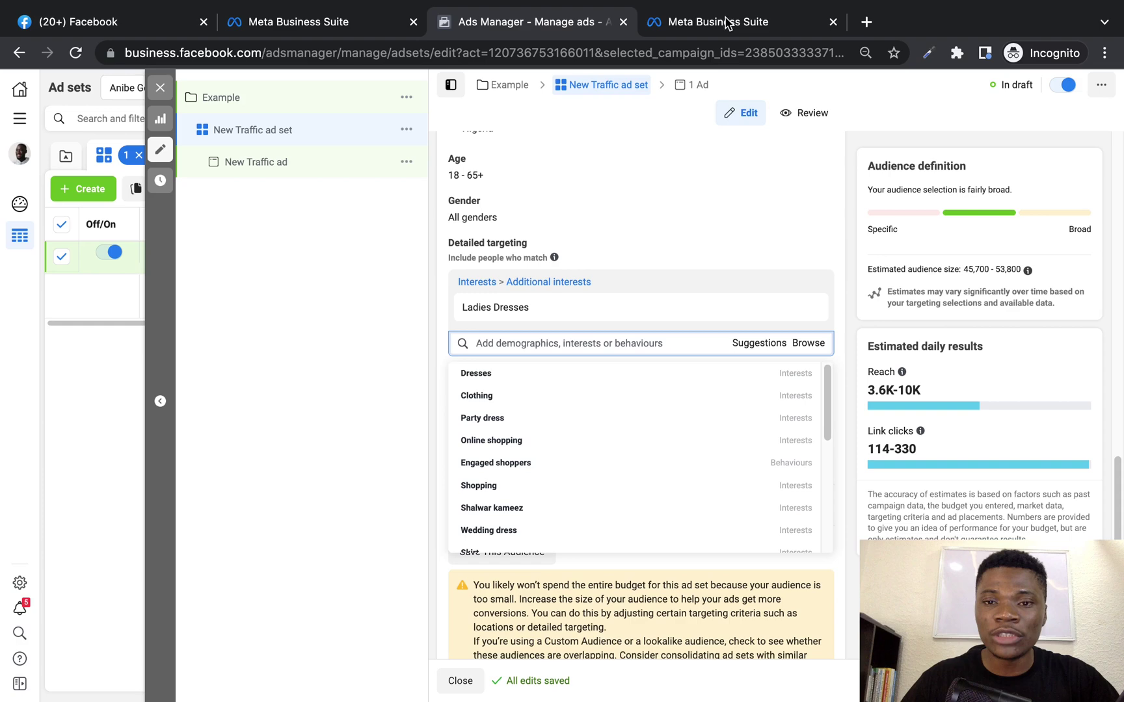
{"action": "key", "text": "ctrl+Tab"}
{"action": "type", "text": "Ladies Dres"}
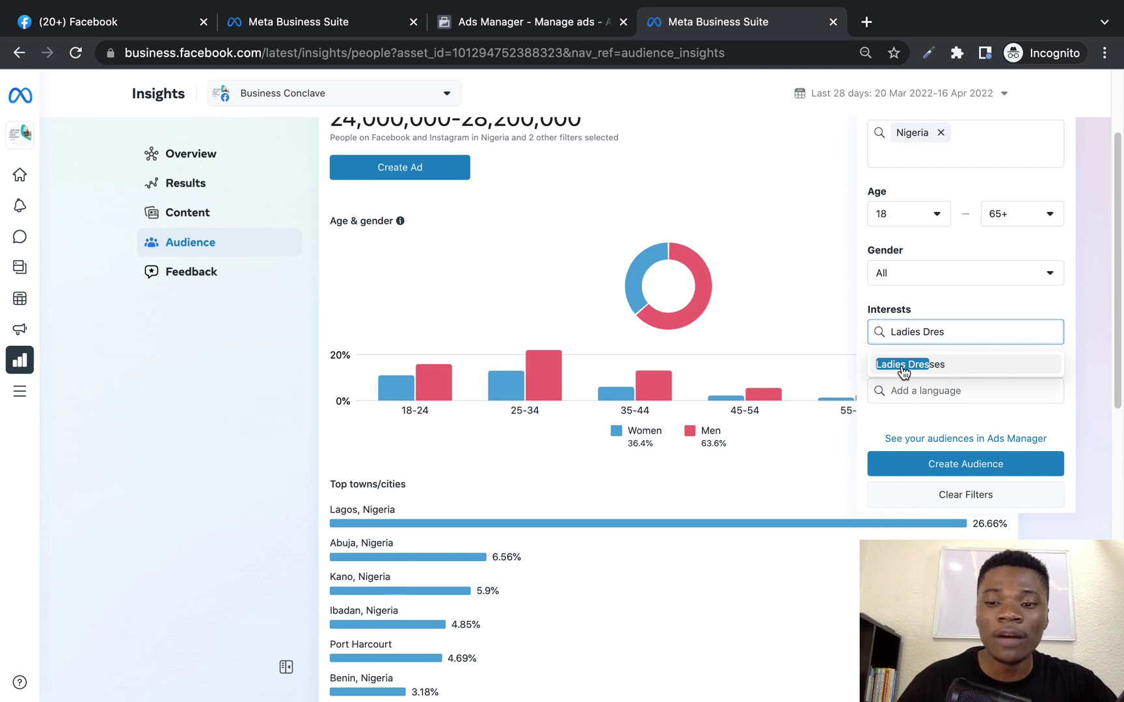
{"action": "left_click", "coordinate": [979, 366]}
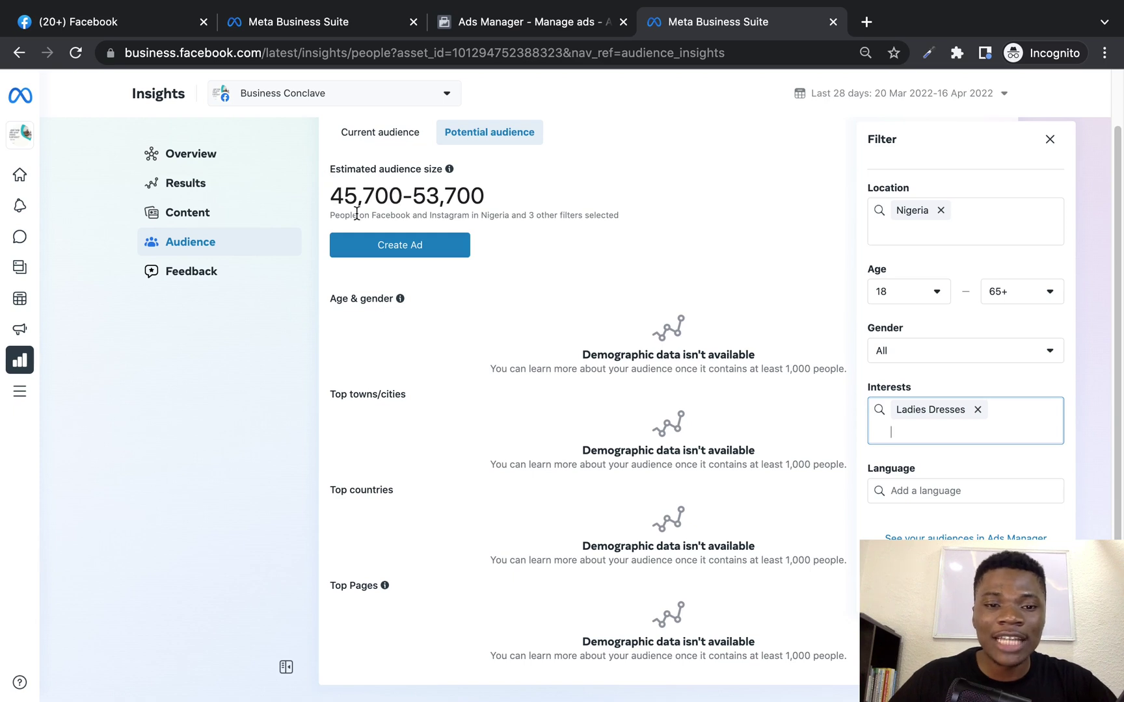
Examine the filtered audience's estimated size and demographic sections with the filter settings closed, and reopen the filter settings
{"action": "mouse_move", "coordinate": [375, 207]}
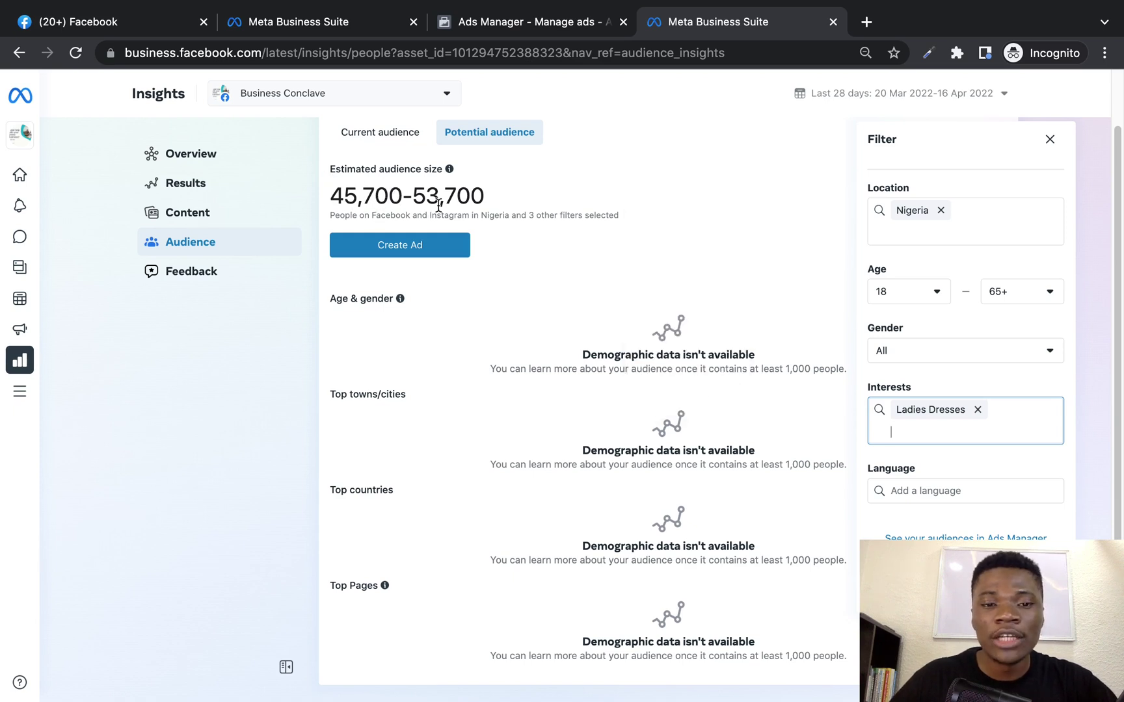
{"action": "left_click", "coordinate": [415, 335]}
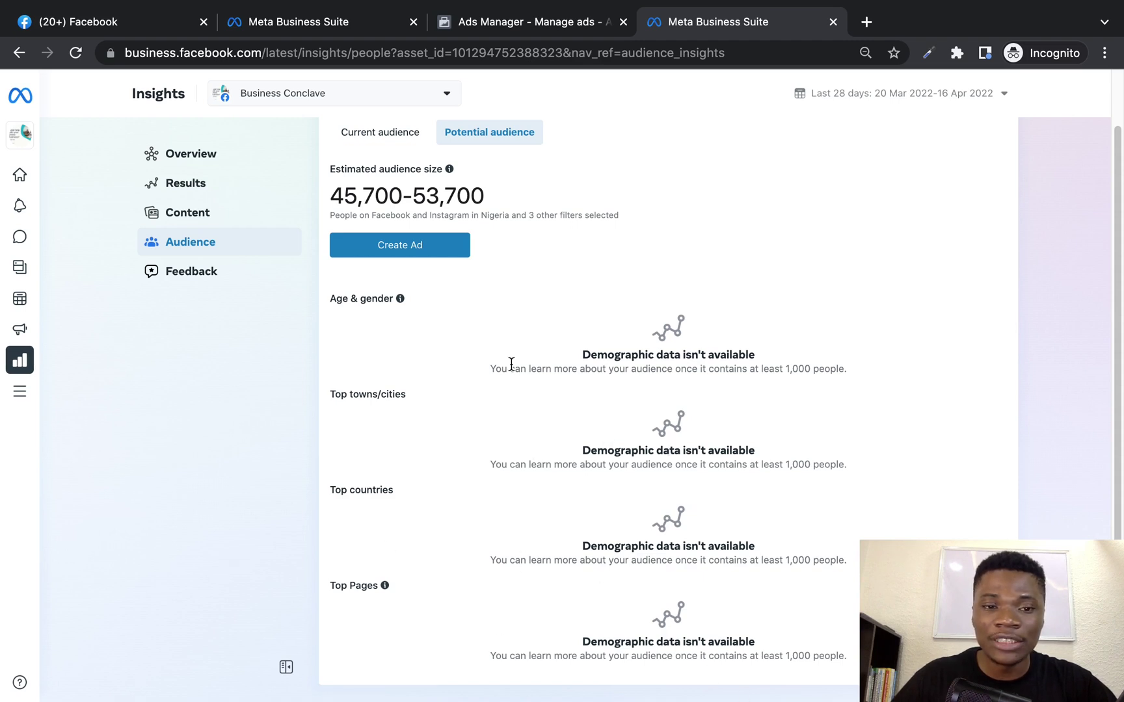
{"action": "scroll", "coordinate": [877, 373], "scroll_direction": "up", "scroll_amount": 2}
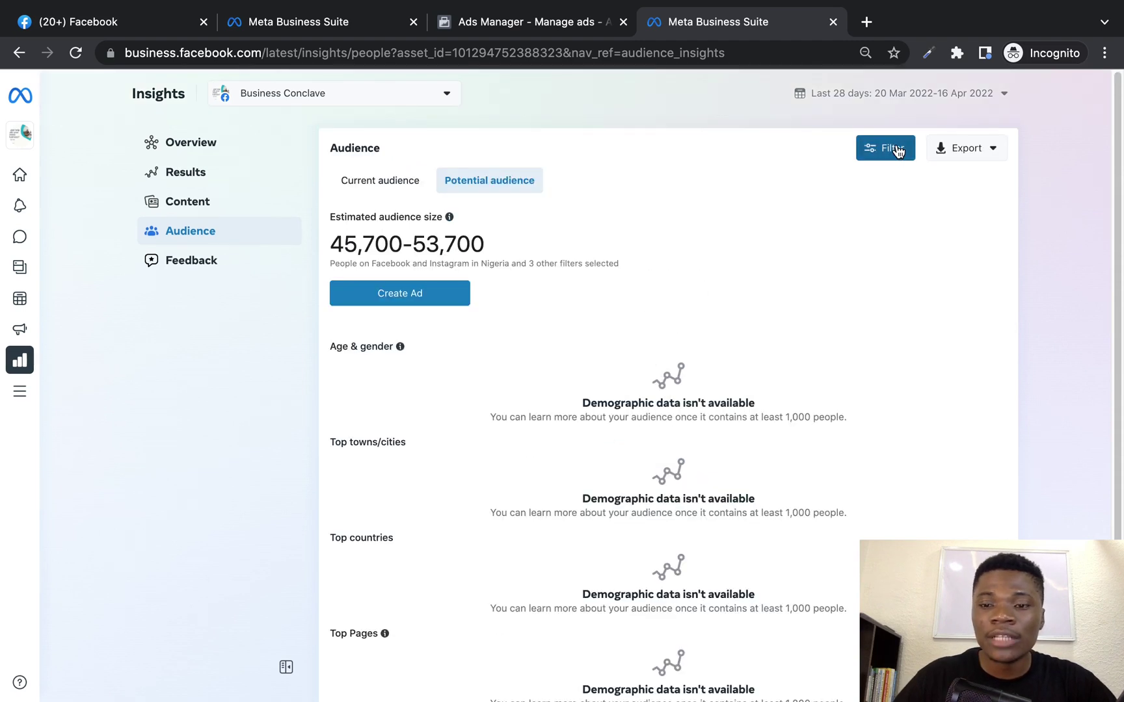
{"action": "left_click", "coordinate": [901, 154]}
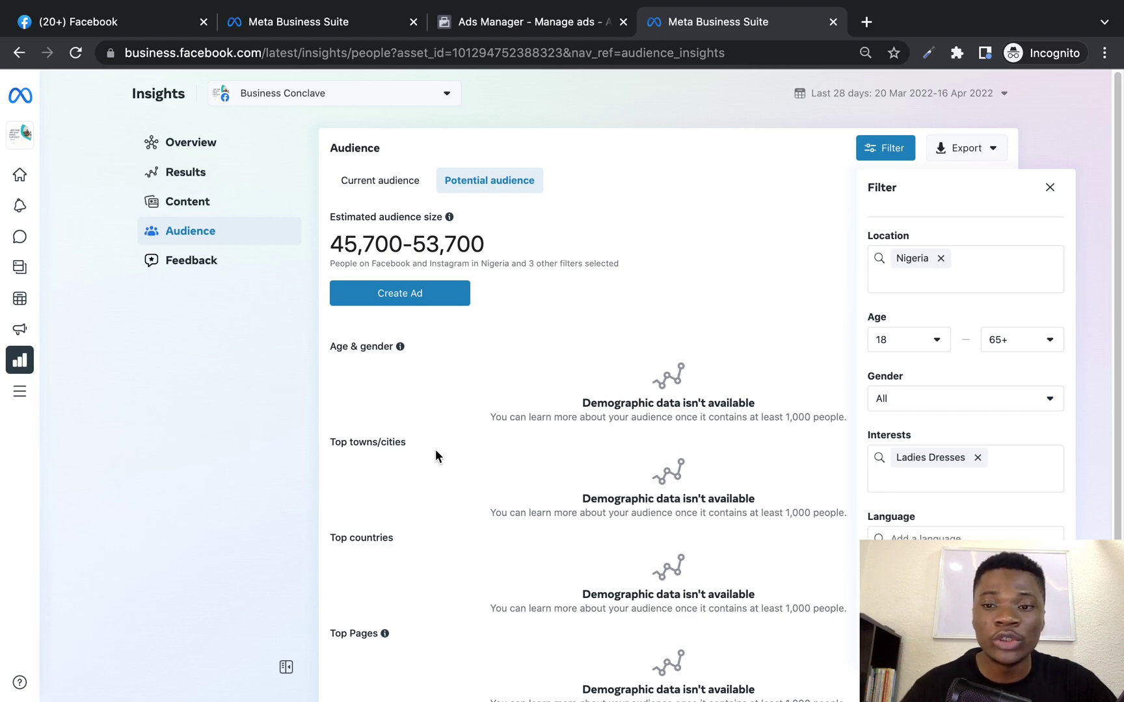
Recheck the targeting suggestions in Ads Manager, and replace the Ladies Dresses interest filter with Dresses in Audience Insights
{"action": "left_click", "coordinate": [527, 23]}
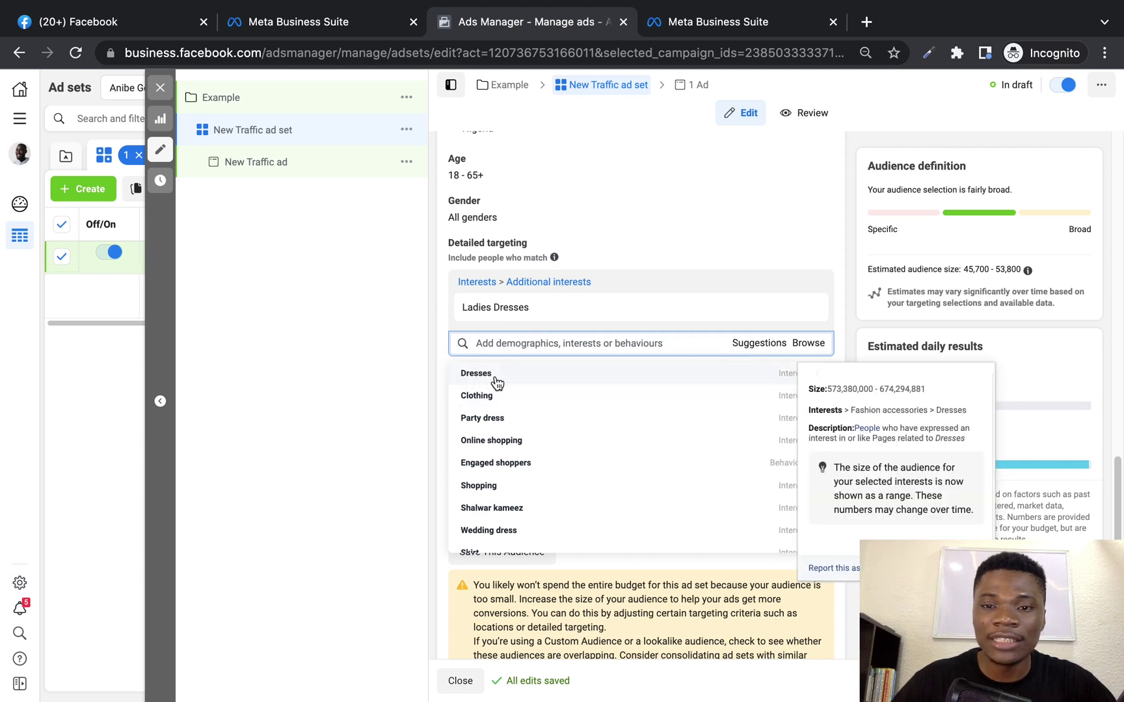
{"action": "left_click", "coordinate": [708, 27]}
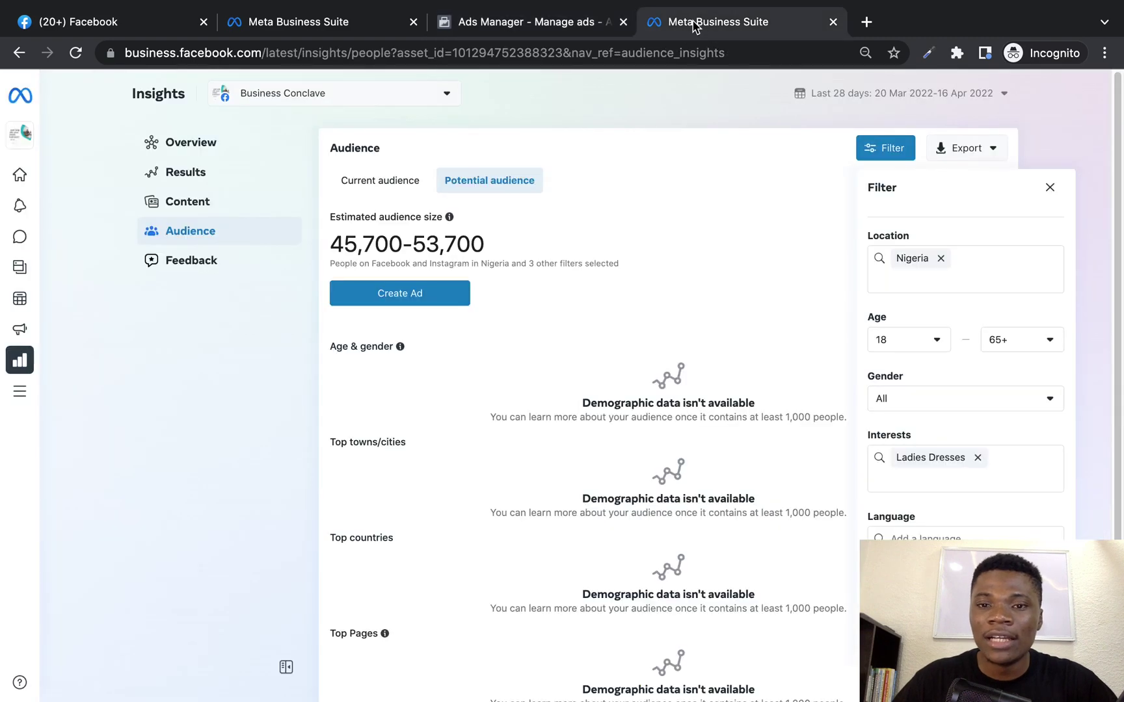
{"action": "left_click", "coordinate": [978, 460]}
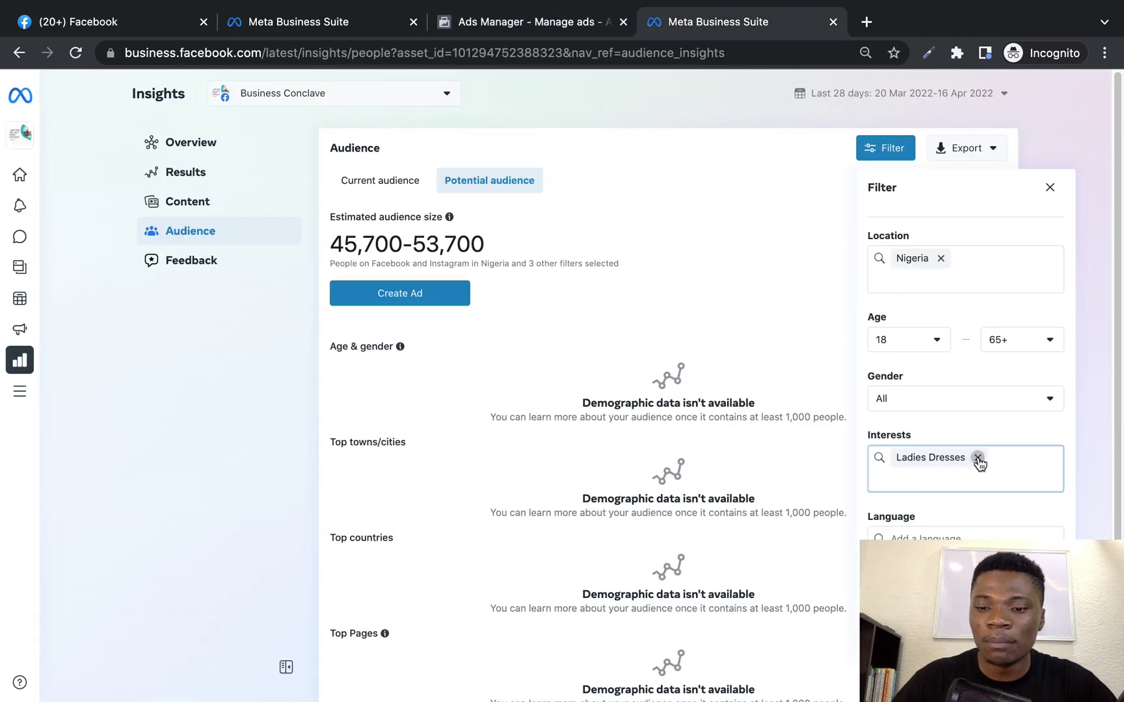
{"action": "left_click", "coordinate": [977, 459]}
{"action": "type", "text": "Dresse"}
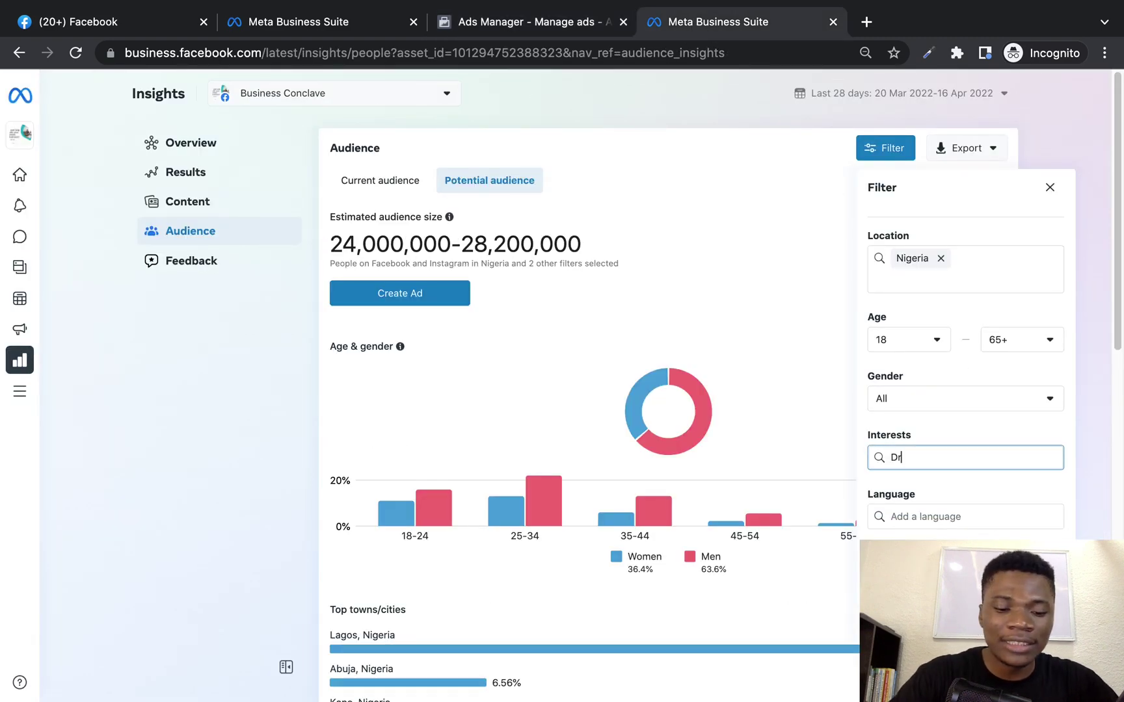
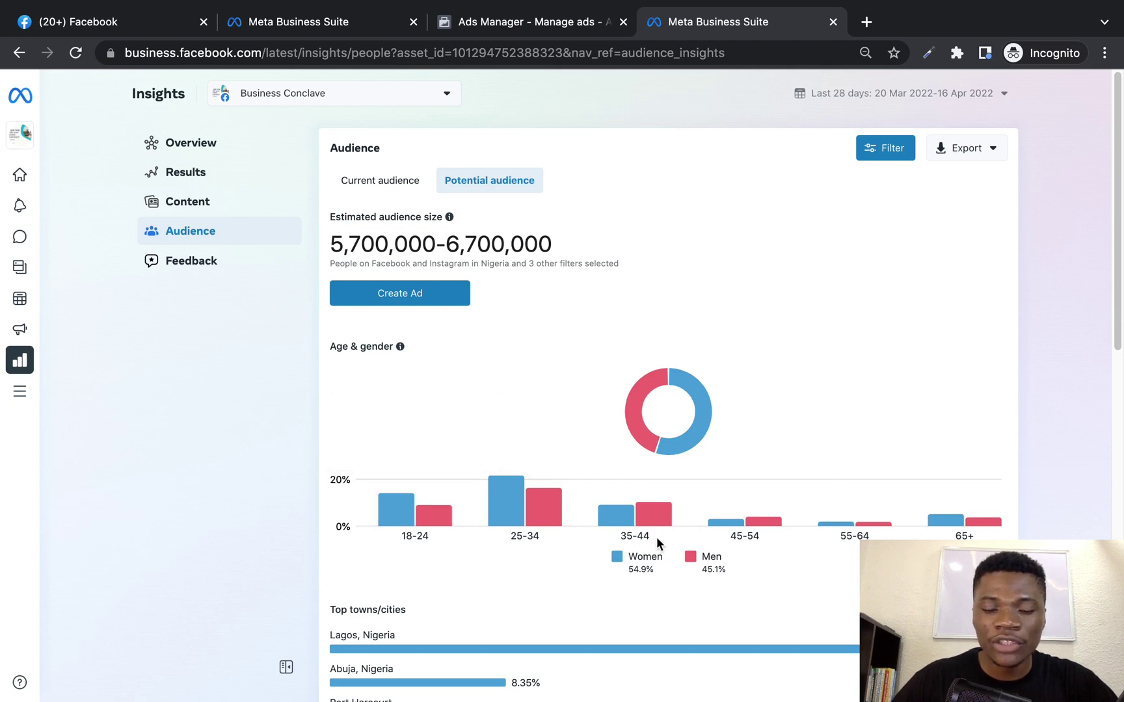
Examine the Dresses audience's age and gender breakdown, top towns and cities, top countries and top Pages
{"action": "mouse_move", "coordinate": [395, 519]}
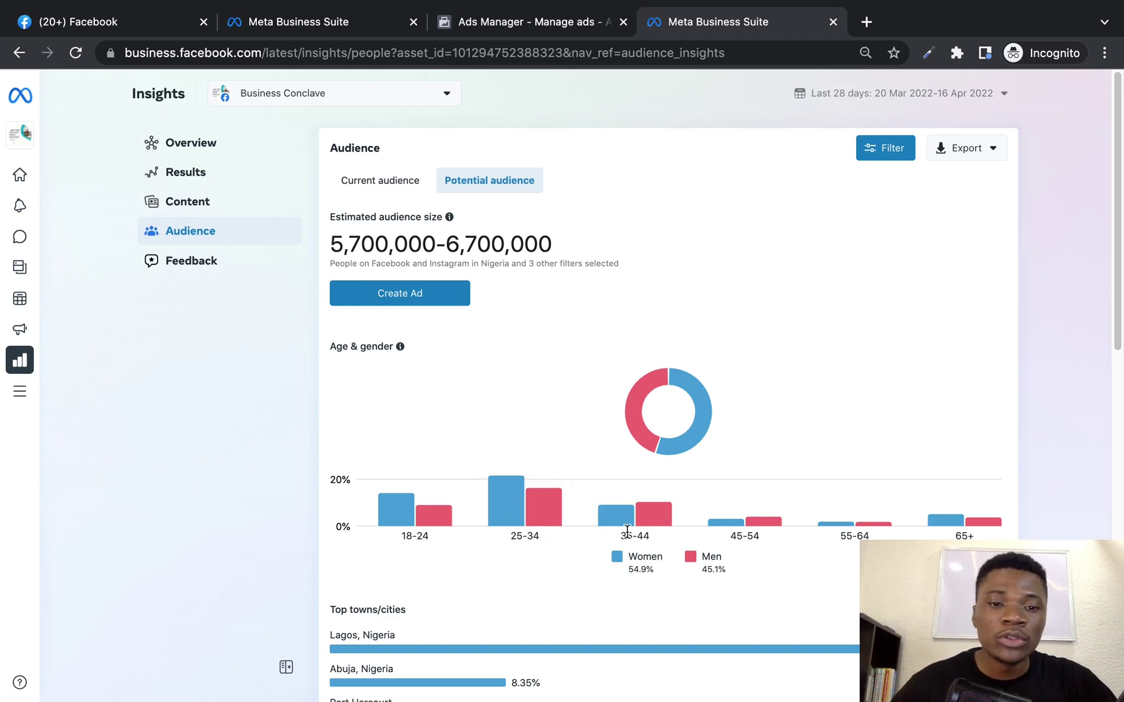
{"action": "mouse_move", "coordinate": [516, 514]}
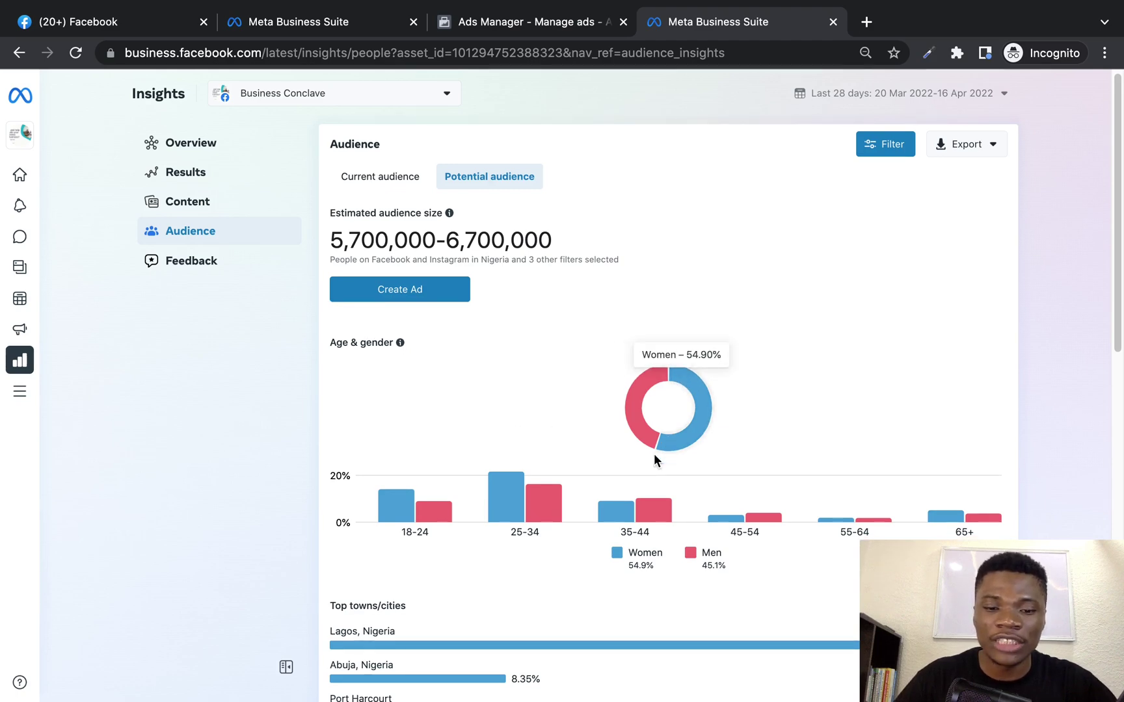
{"action": "scroll", "coordinate": [494, 478], "scroll_direction": "down", "scroll_amount": 8}
{"action": "scroll", "coordinate": [496, 465], "scroll_direction": "up", "scroll_amount": 2}
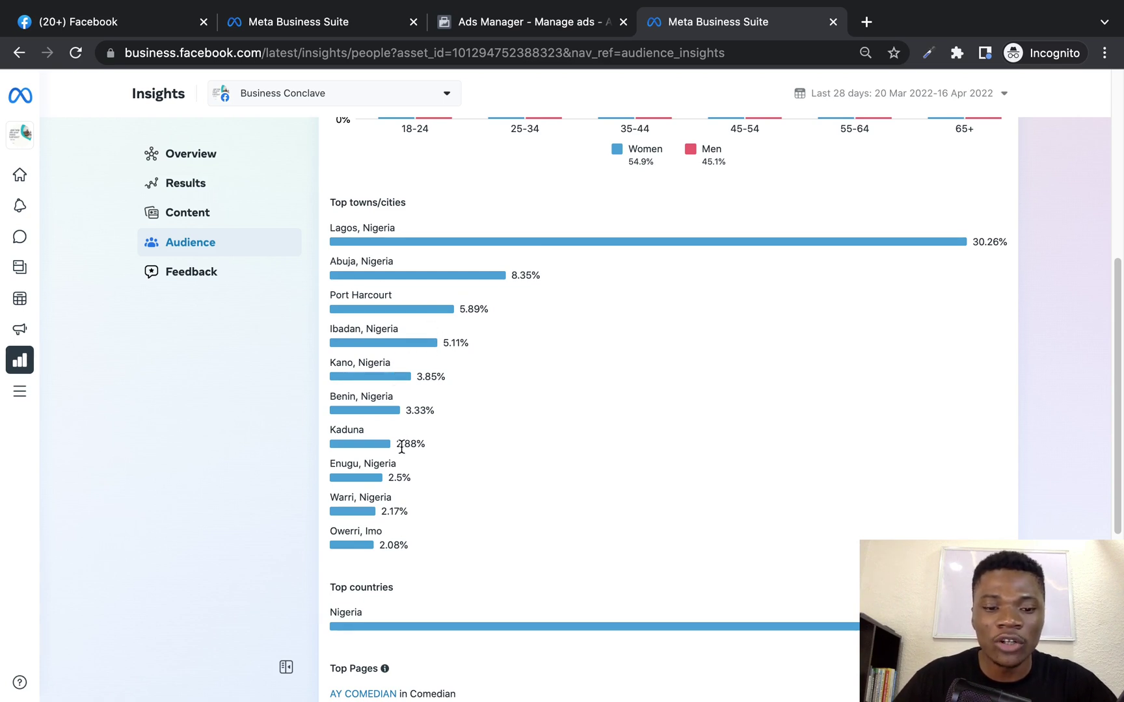
{"action": "scroll", "coordinate": [501, 492], "scroll_direction": "down", "scroll_amount": 5}
{"action": "scroll", "coordinate": [503, 493], "scroll_direction": "up", "scroll_amount": 10}
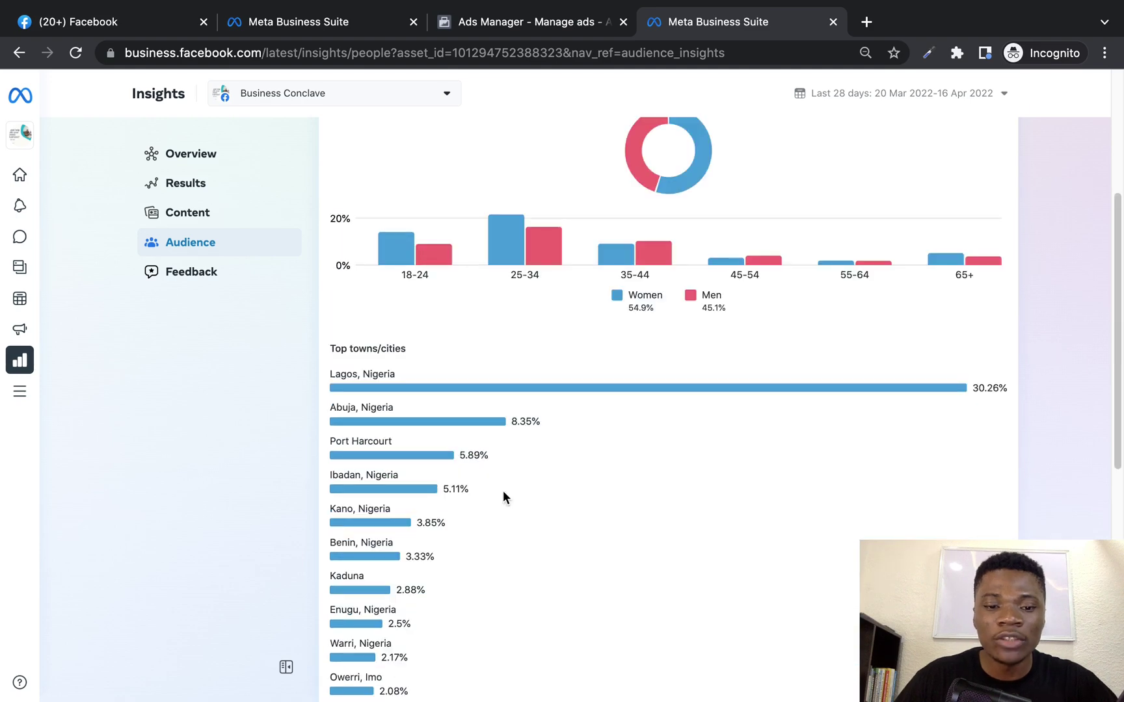
{"action": "scroll", "coordinate": [509, 499], "scroll_direction": "down", "scroll_amount": 10}
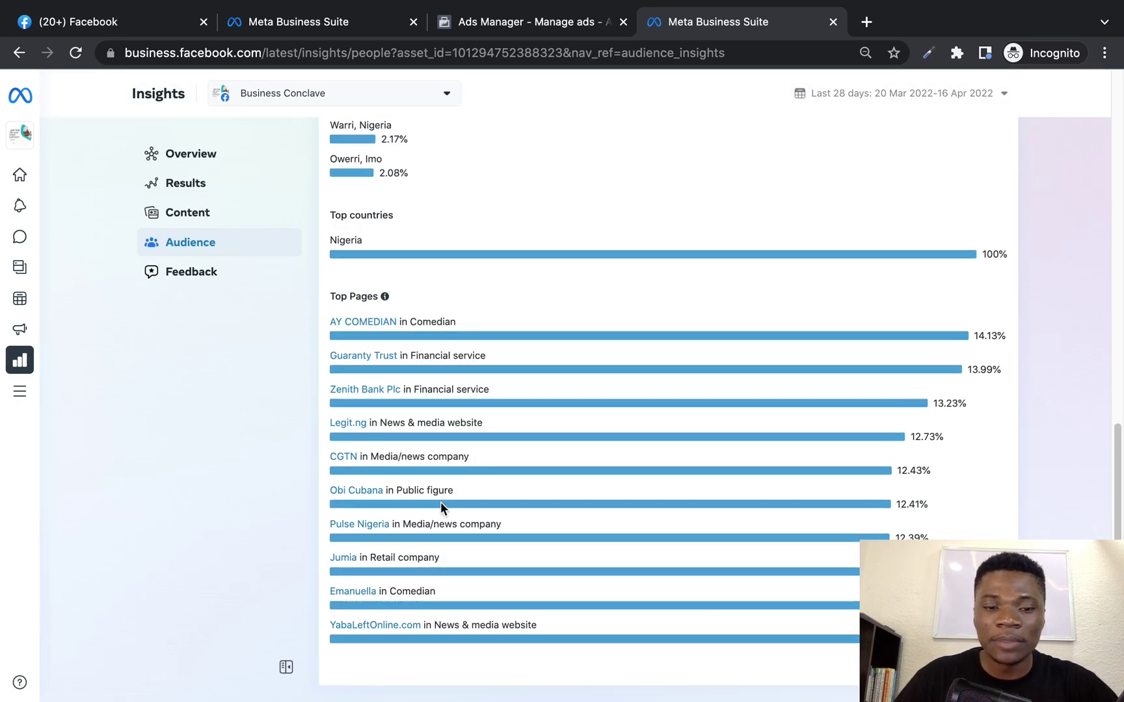
{"action": "scroll", "coordinate": [518, 403], "scroll_direction": "up", "scroll_amount": 5}
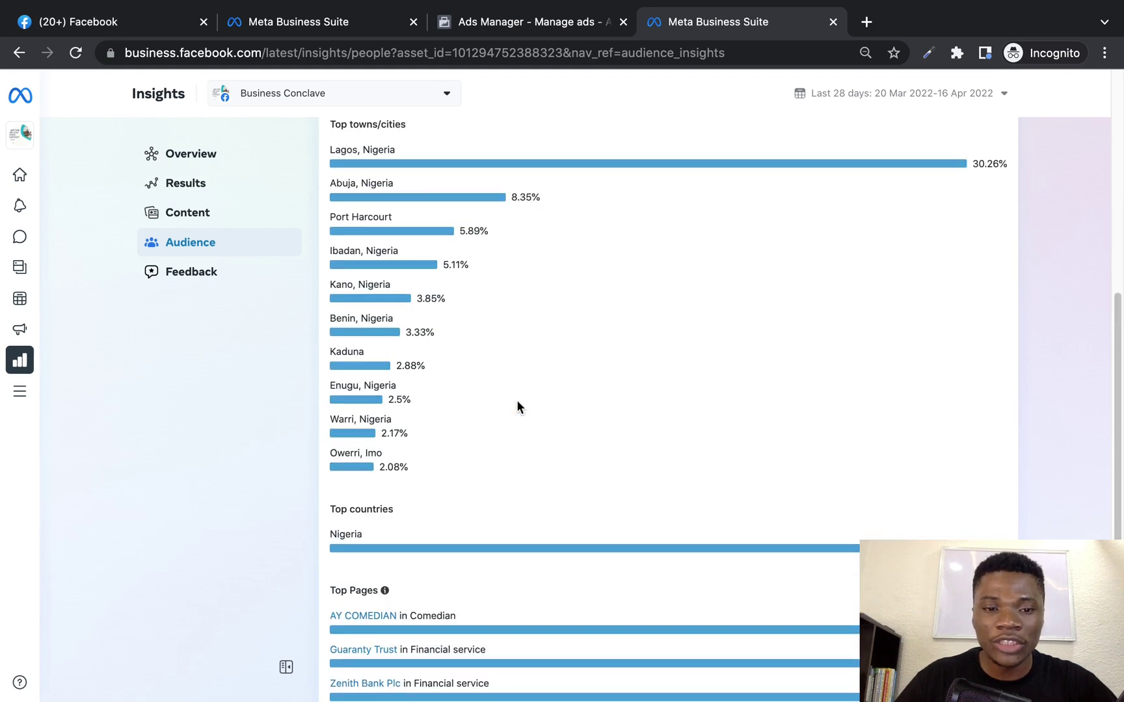
{"action": "scroll", "coordinate": [516, 398], "scroll_direction": "down", "scroll_amount": 5}
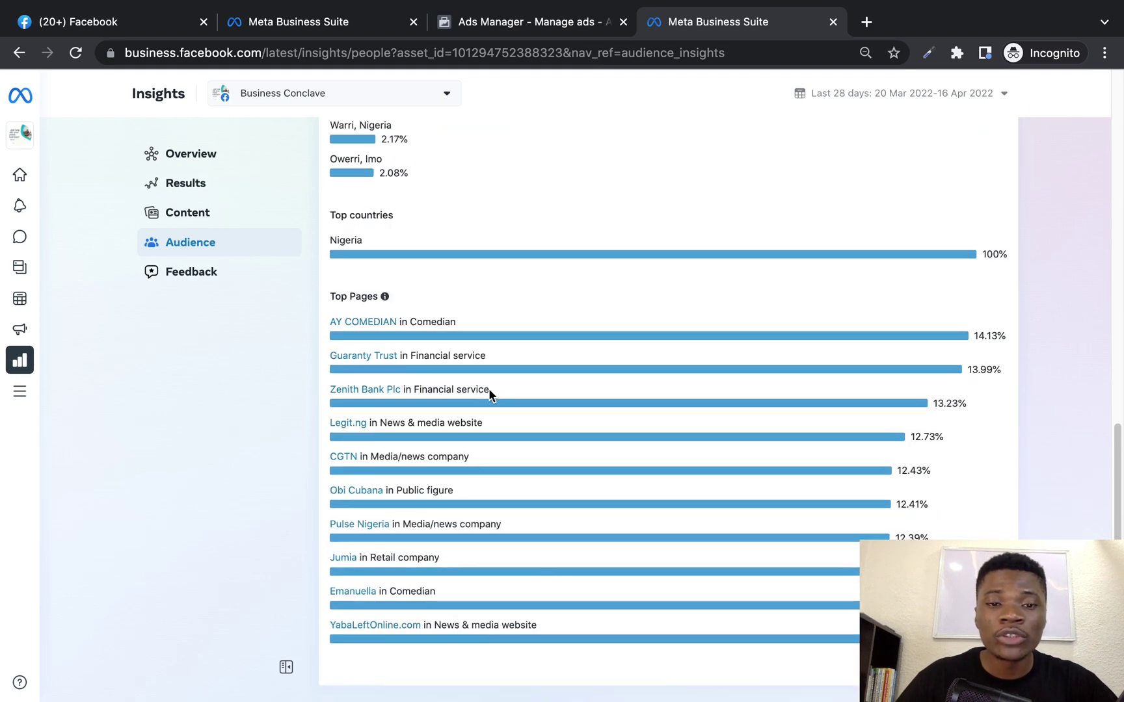
{"action": "scroll", "coordinate": [502, 394], "scroll_direction": "up", "scroll_amount": 10}
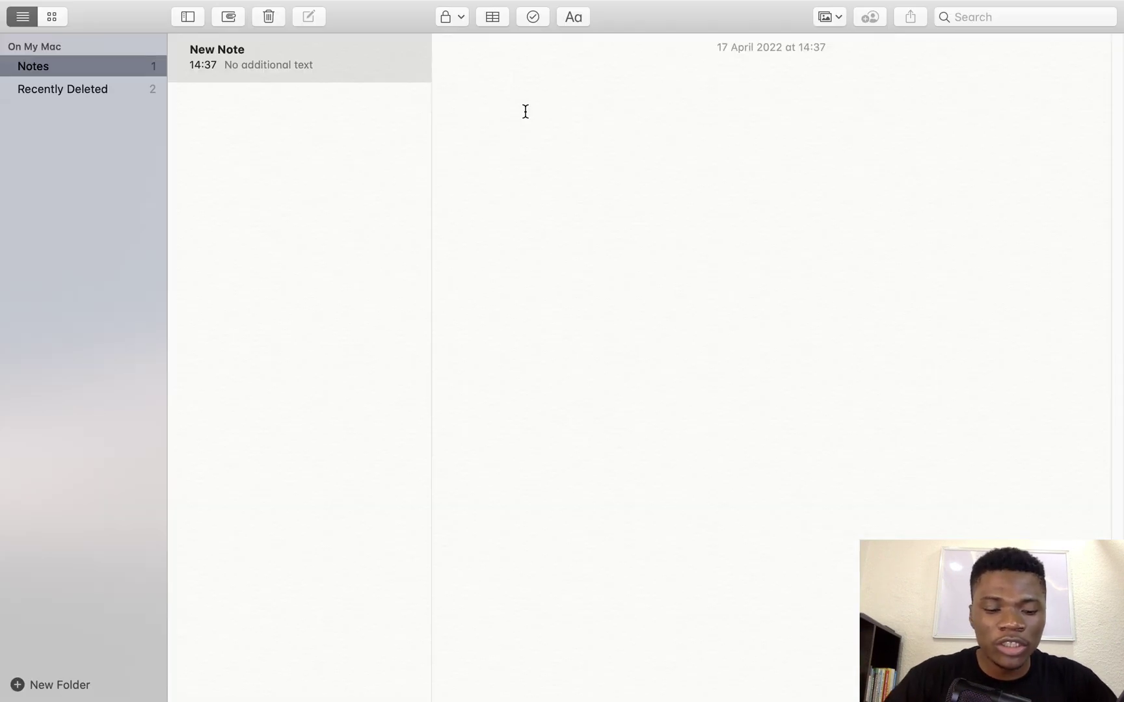
Switch to Notes and title the empty new note Ladies Bag Campaign
{"action": "type", "text": "La"}
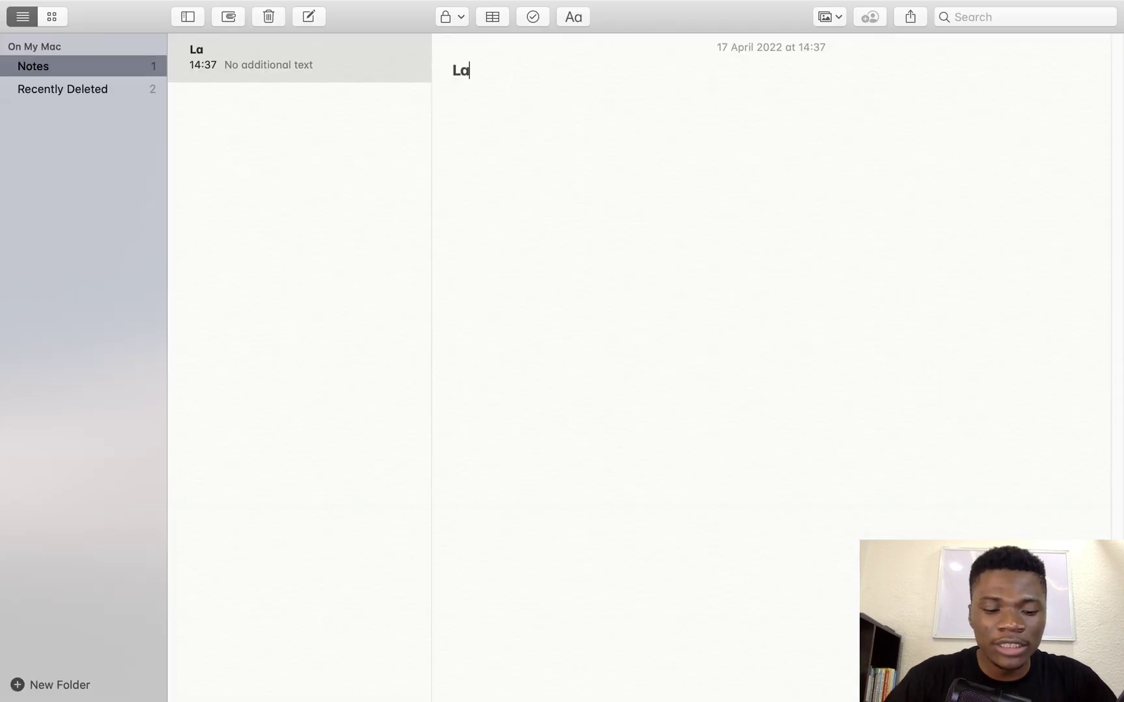
{"action": "type", "text": "dies Bag "}
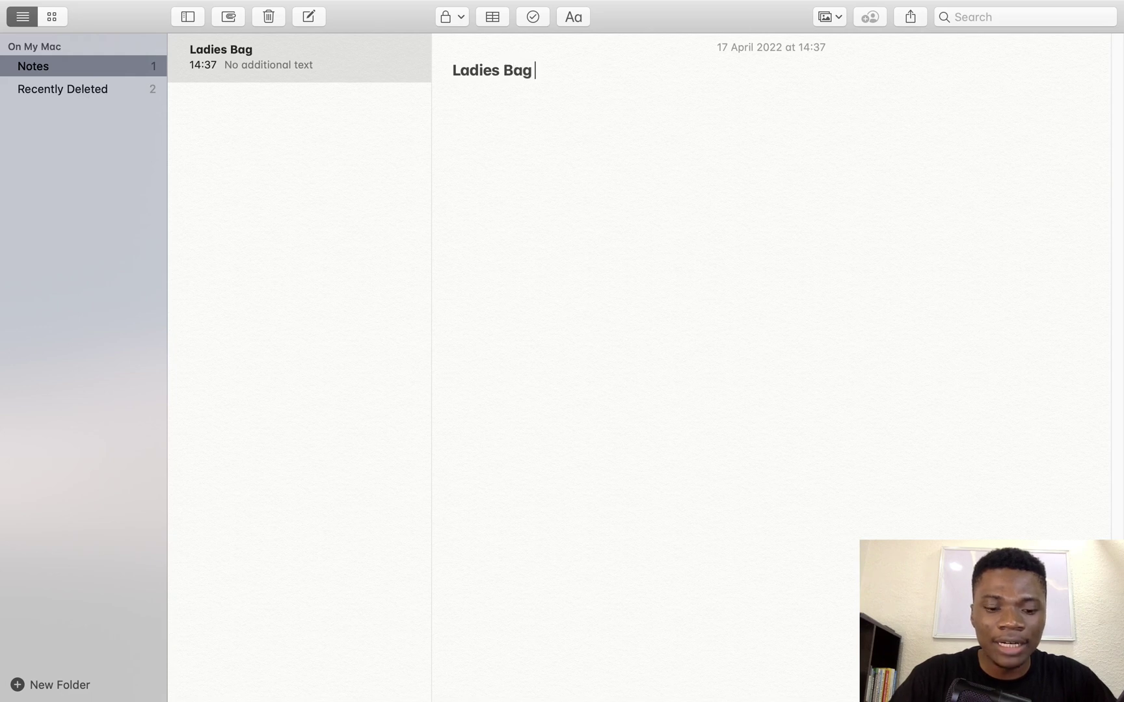
{"action": "type", "text": "Campaign"}
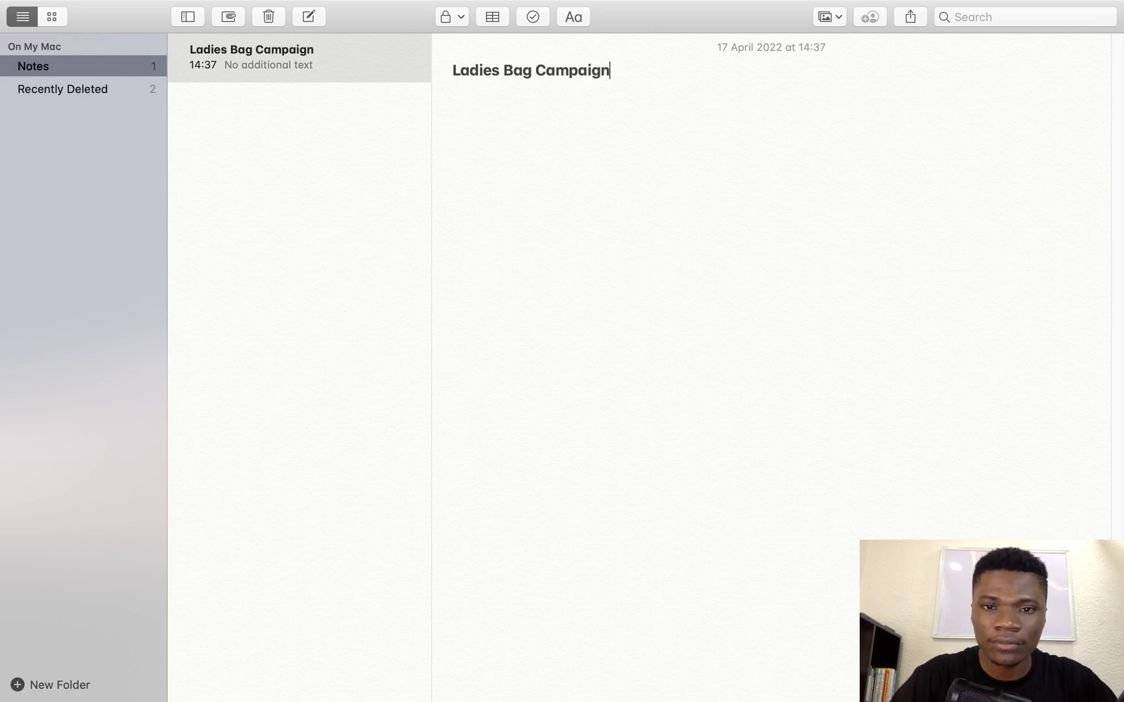
Below the note's title, record the line "Interest: Dresses (20-44)," separated by a blank line
{"action": "key", "text": "Return"}
{"action": "key", "text": "Return"}
{"action": "type", "text": "Interest"}
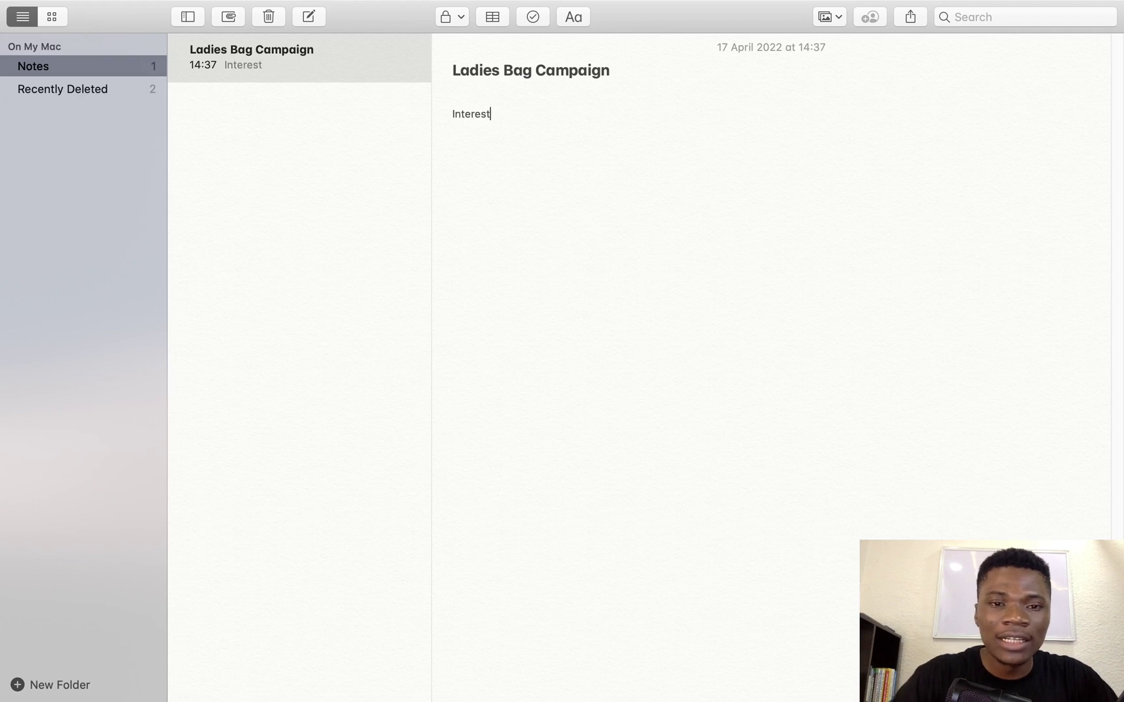
{"action": "type", "text": ": D"}
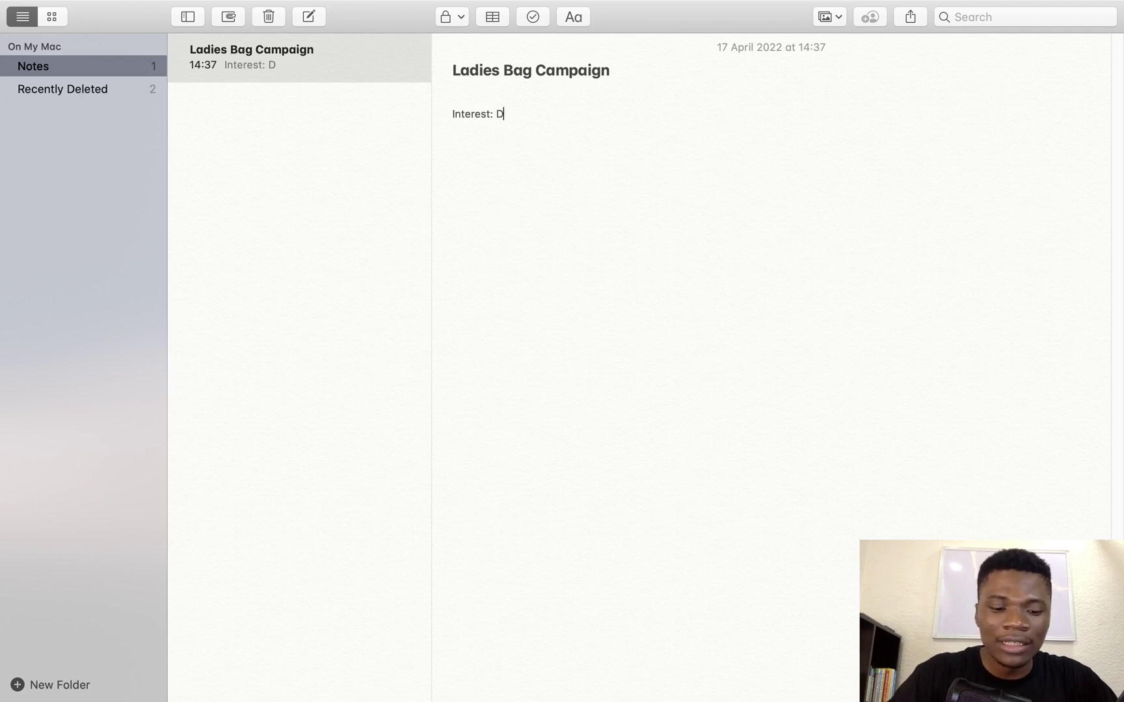
{"action": "type", "text": "resses"}
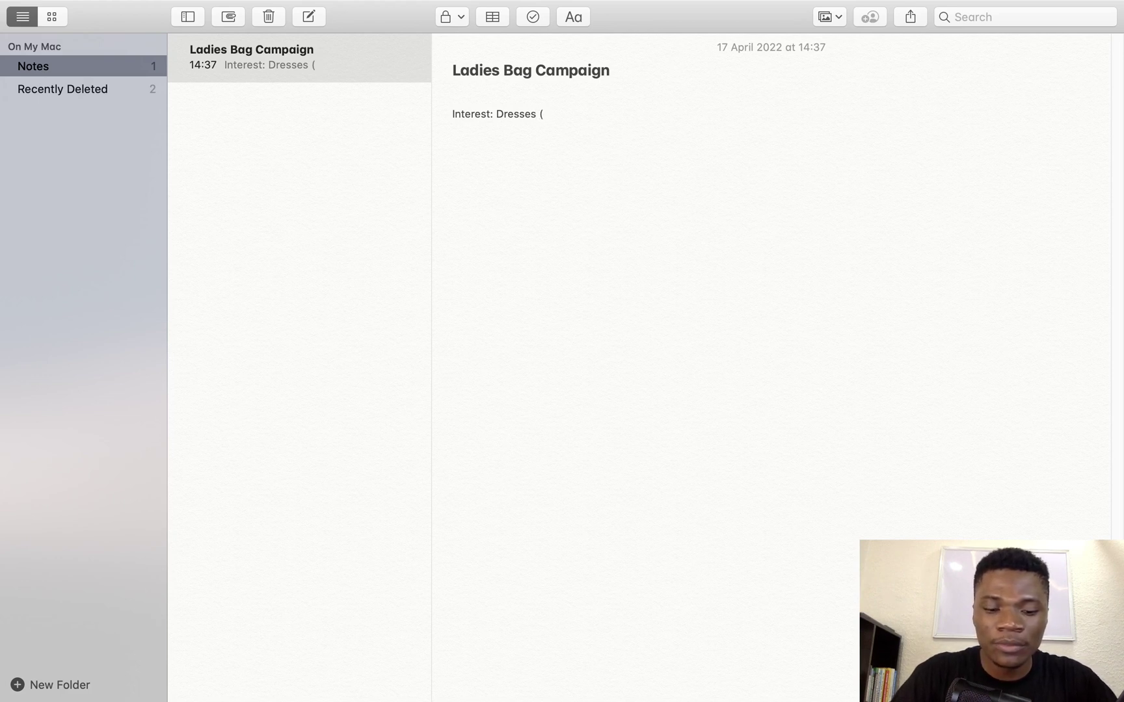
{"action": "type", "text": "(20-44),"}
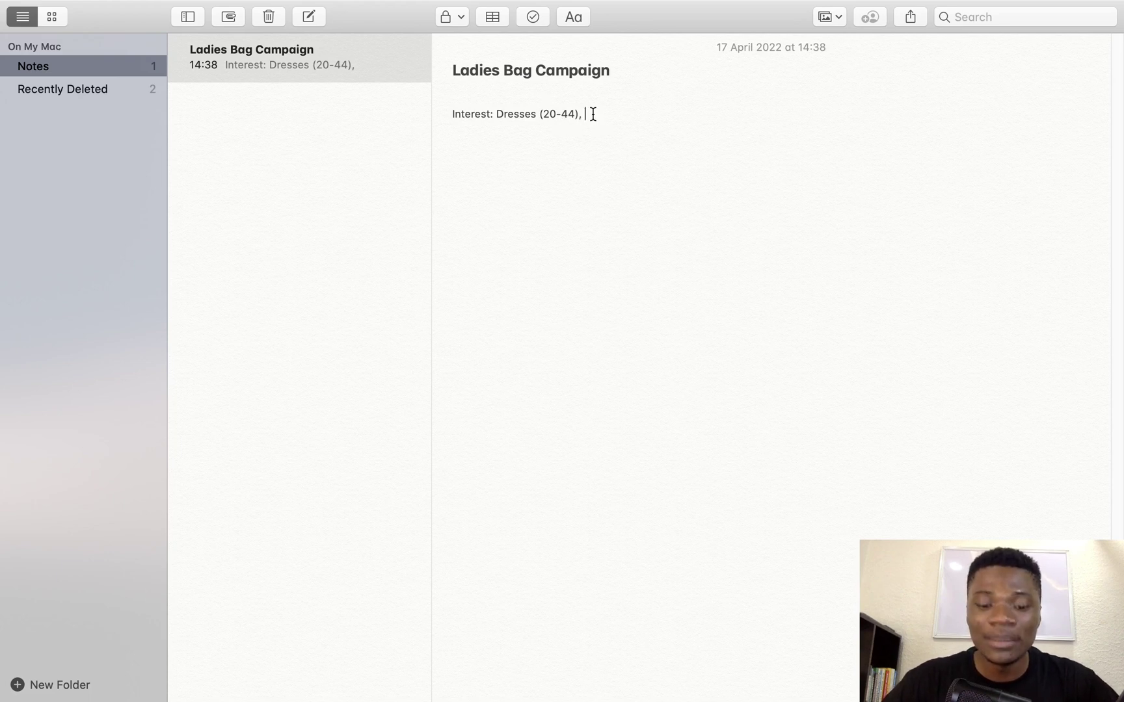
Append Lagos, Abuja and Port to the Dresses entry, and move the entry to its own line below the Interest label
{"action": "type", "text": "L"}
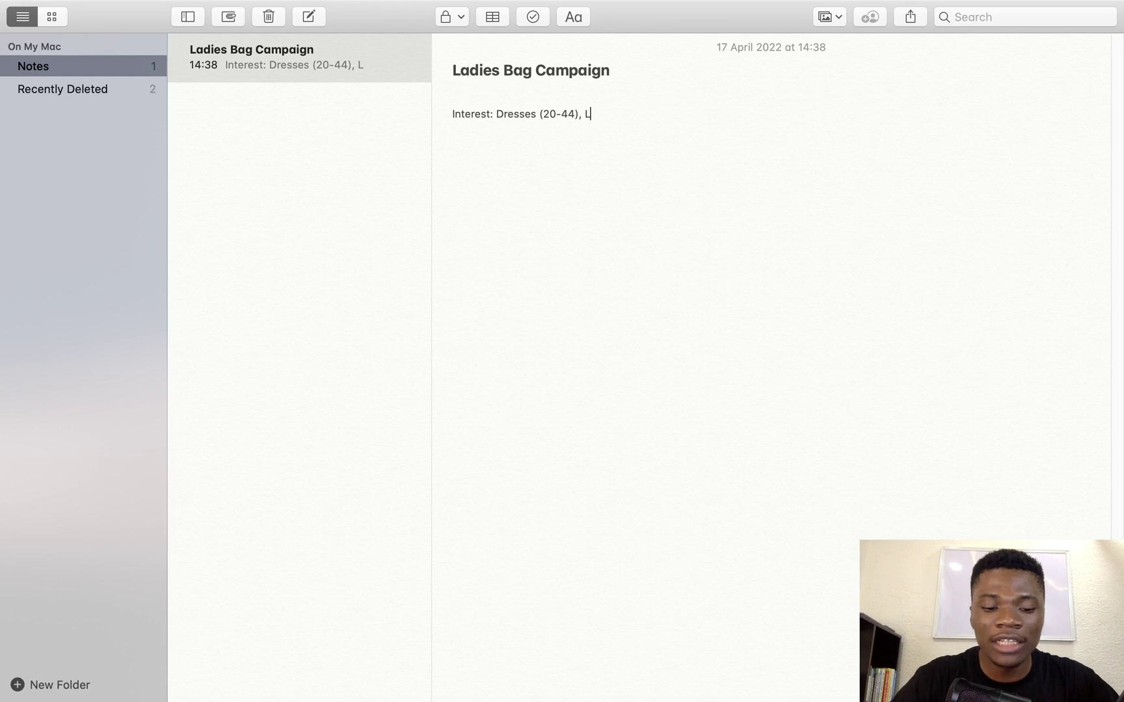
{"action": "type", "text": "agos, Abuja"}
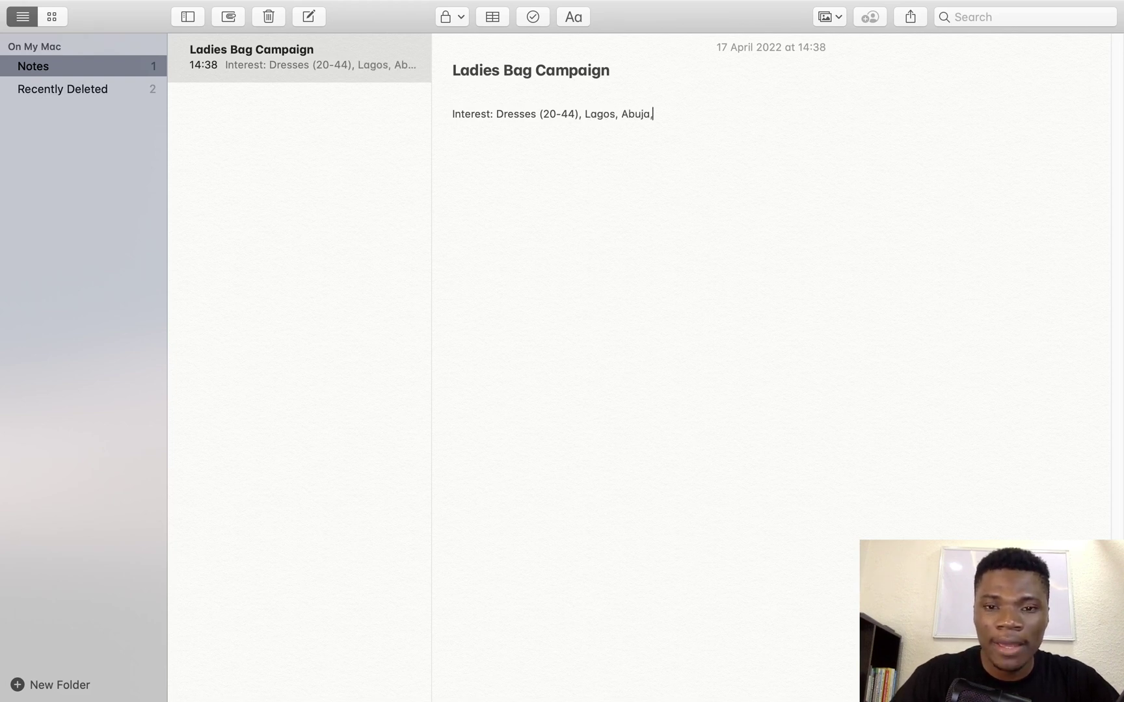
{"action": "type", "text": ", Port"}
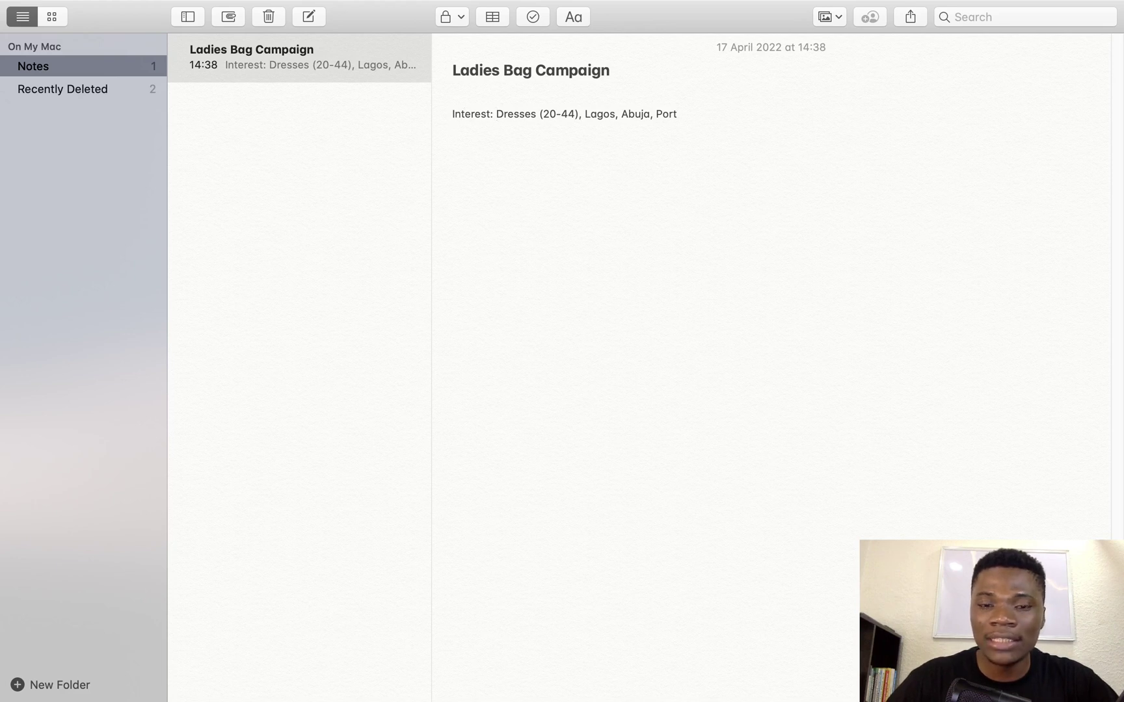
{"action": "key", "text": "Return"}
{"action": "key", "text": "Return"}
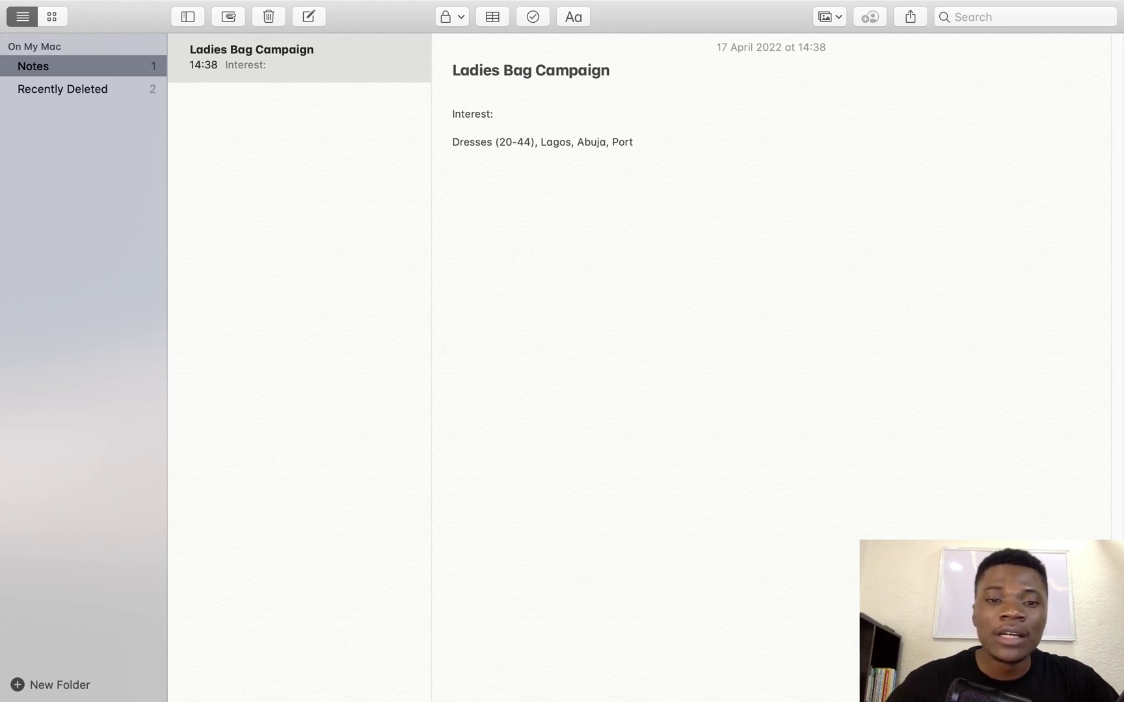
Switch back to Chrome and check the ad set's suggestions in Ads Manager for another interest to research
{"action": "mouse_move", "coordinate": [416, 699]}
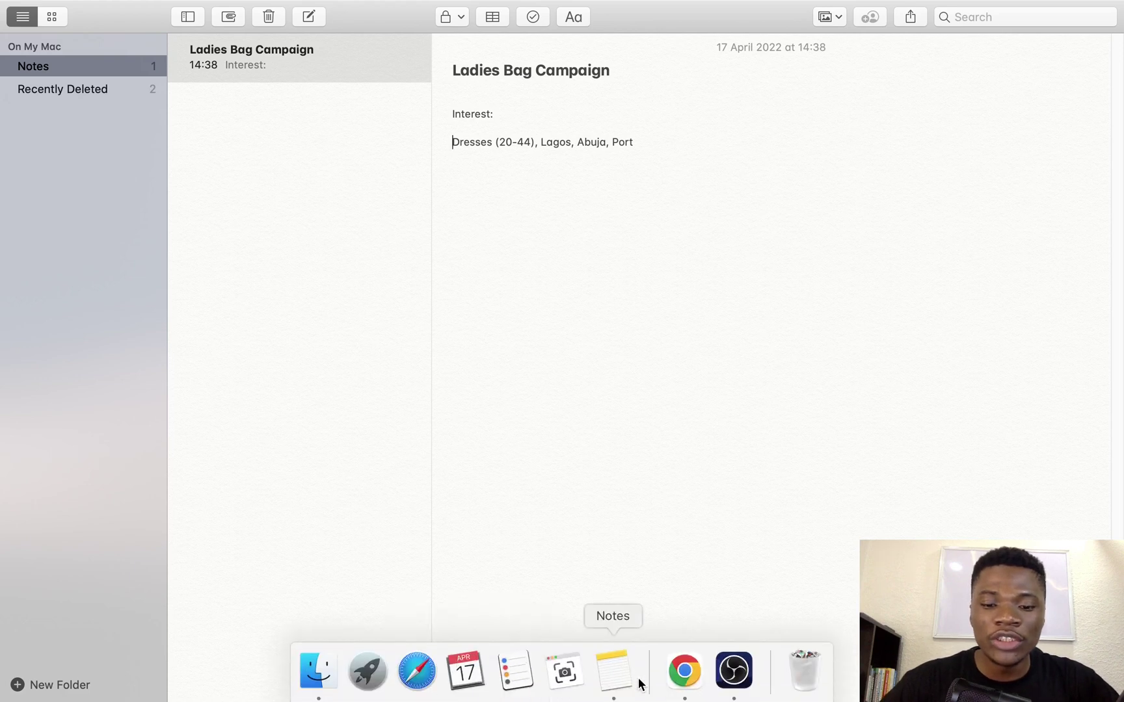
{"action": "left_click", "coordinate": [683, 677]}
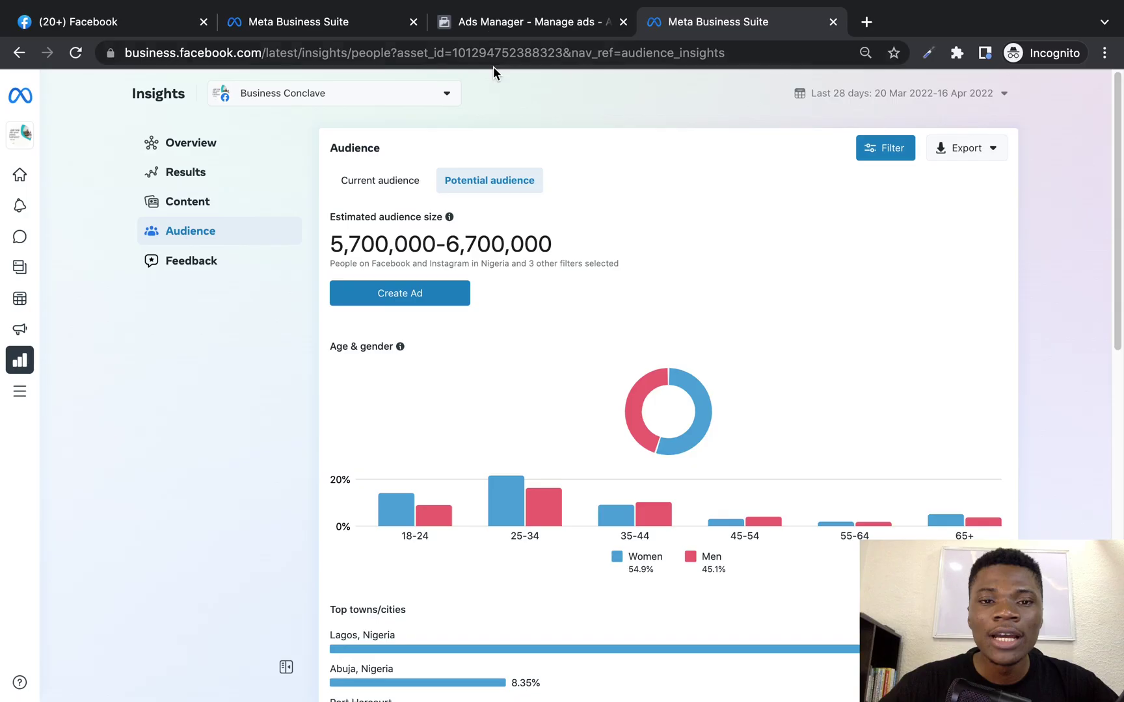
{"action": "left_click", "coordinate": [485, 25]}
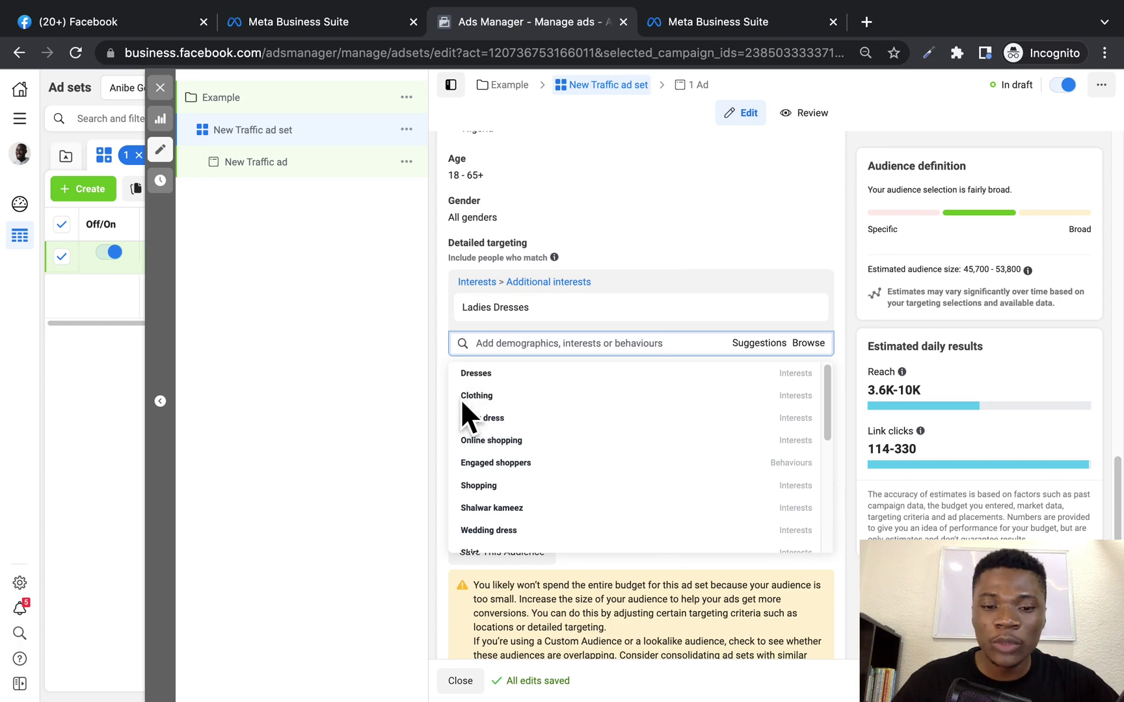
{"action": "left_click", "coordinate": [728, 21]}
Replace the Dresses interest filter with Women's clothing in Audience Insights
{"action": "left_click", "coordinate": [892, 151]}
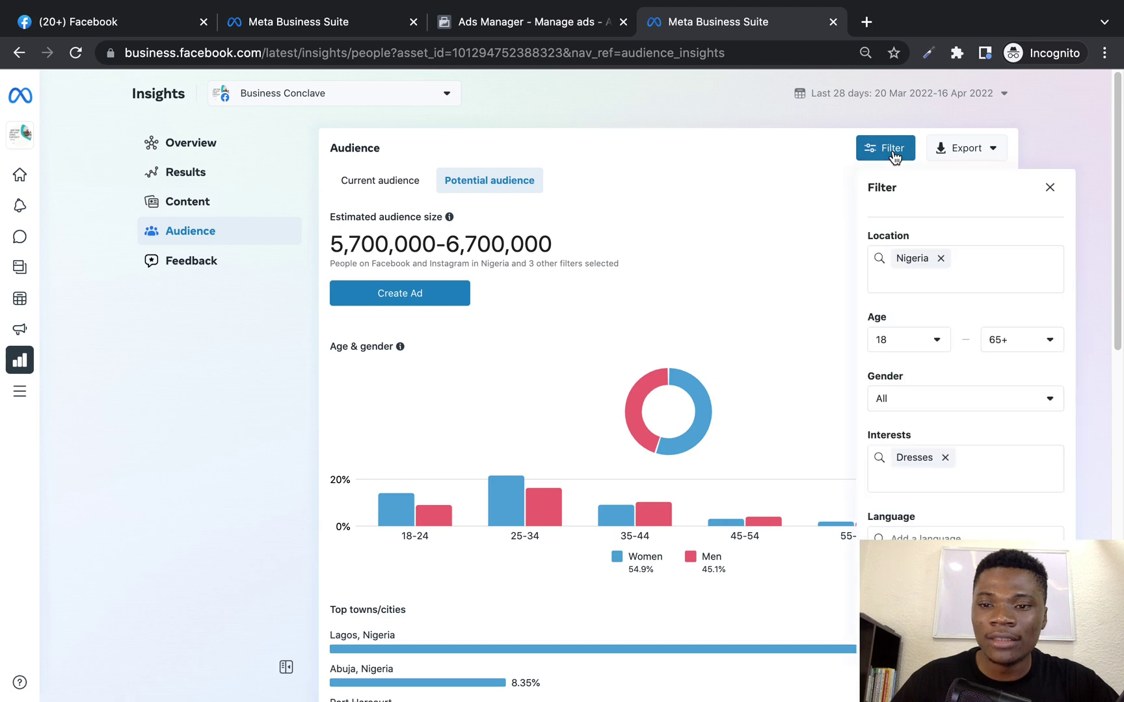
{"action": "left_click", "coordinate": [945, 459]}
{"action": "type", "text": "Clothing"}
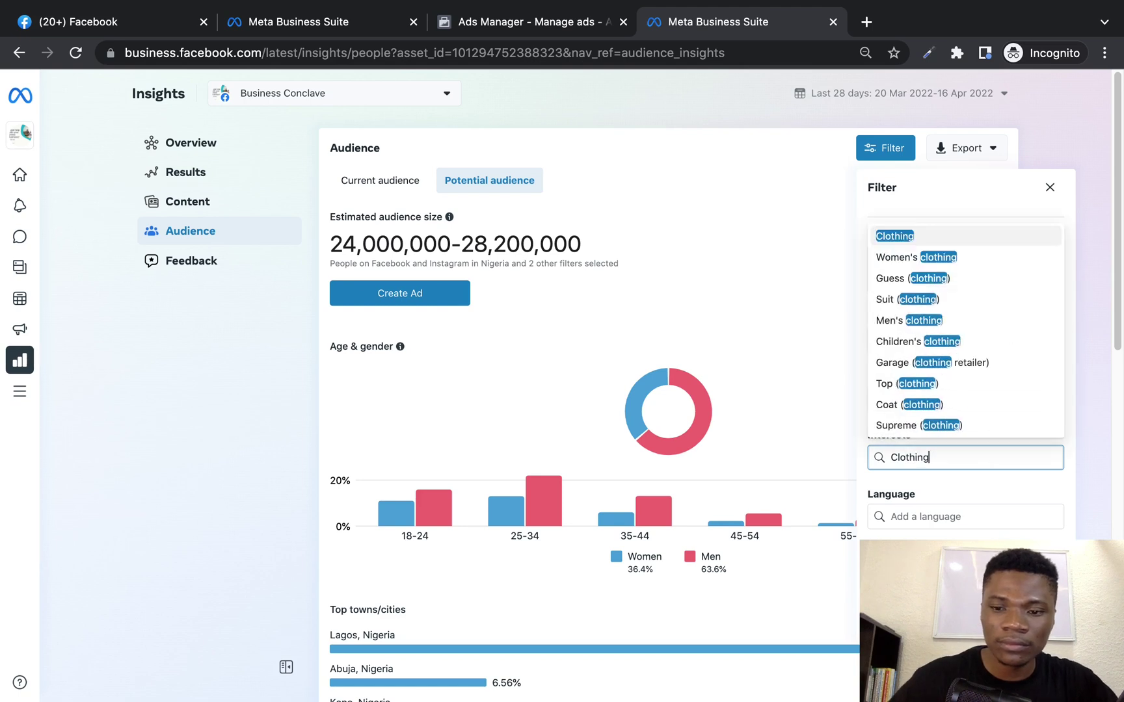
{"action": "left_click", "coordinate": [937, 260]}
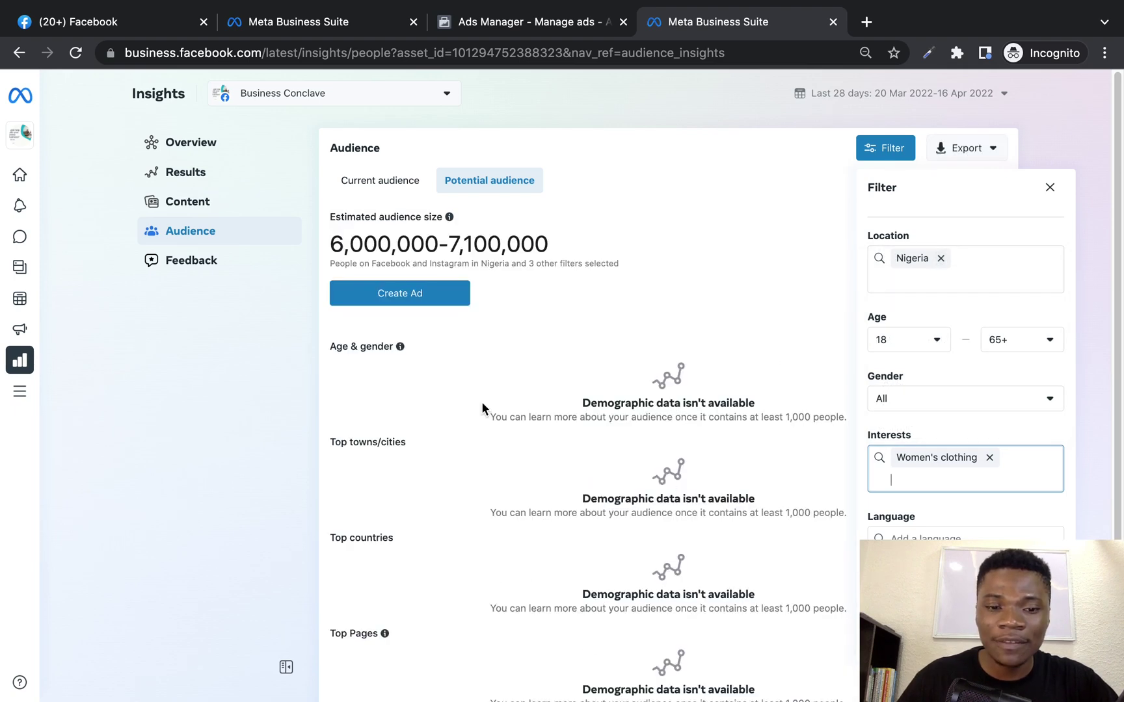
Replace the Women's clothing interest filter with Clothing
{"action": "left_click", "coordinate": [990, 458]}
{"action": "type", "text": "clothing"}
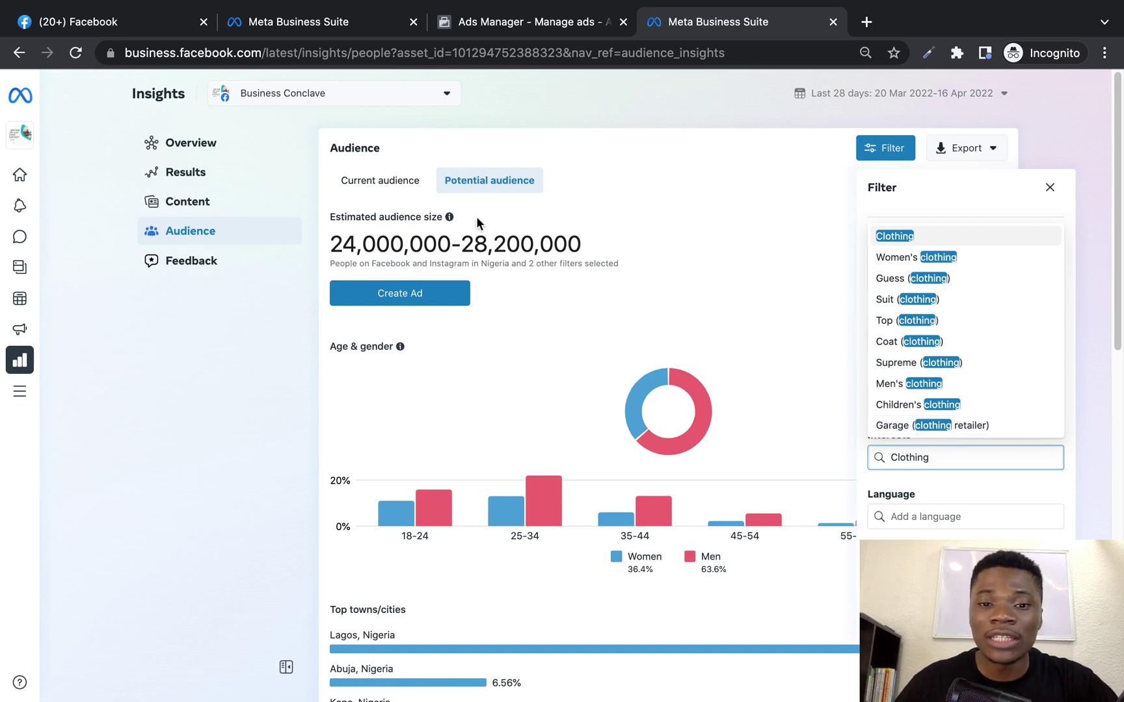
{"action": "left_click", "coordinate": [915, 237]}
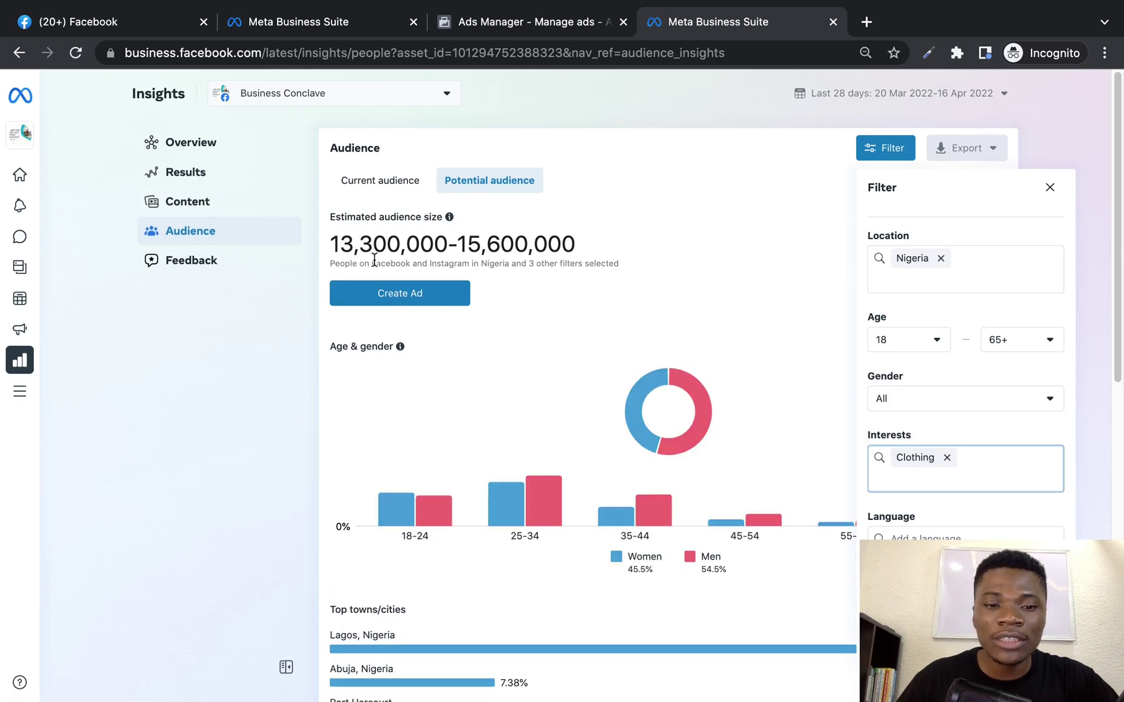
Examine the Clothing audience's filters, age and gender split and top cities, and check Ads Manager's suggestions for another interest
{"action": "mouse_move", "coordinate": [368, 258]}
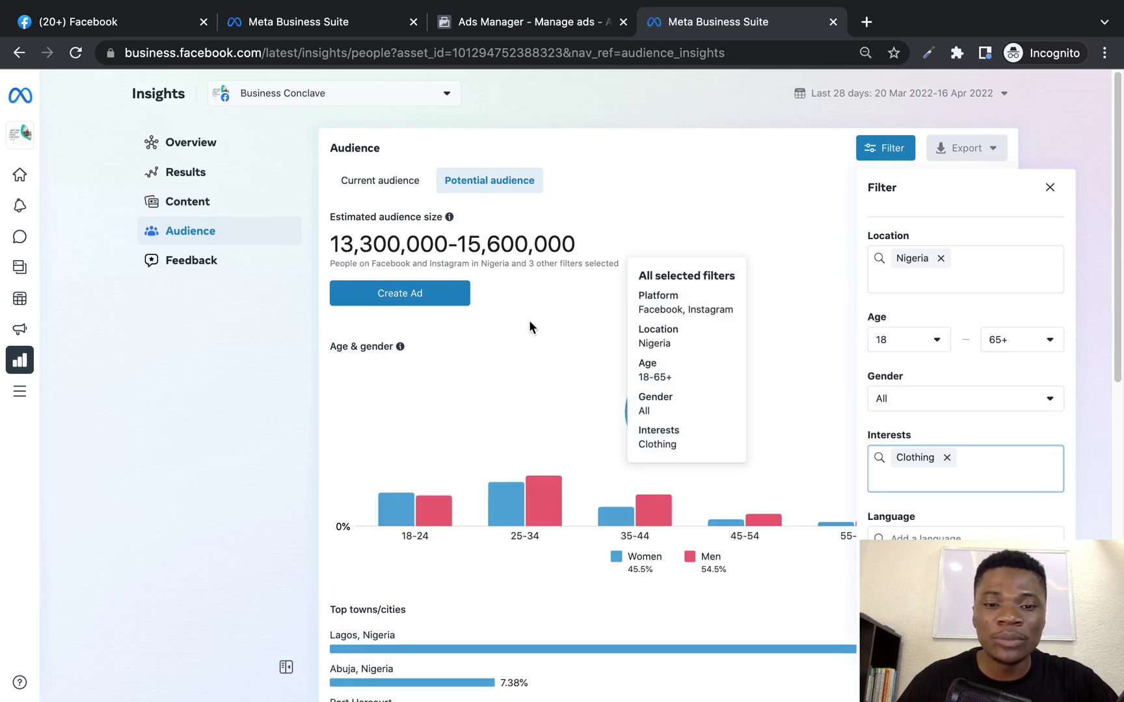
{"action": "scroll", "coordinate": [721, 569], "scroll_direction": "down", "scroll_amount": 2}
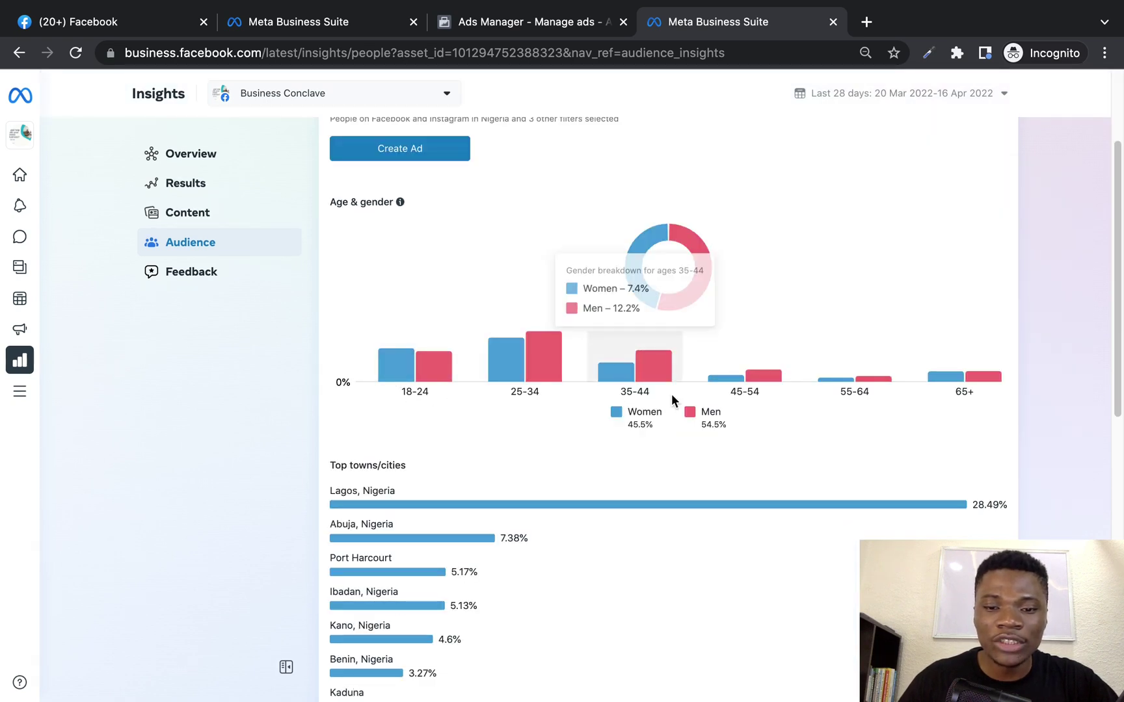
{"action": "scroll", "coordinate": [653, 515], "scroll_direction": "down", "scroll_amount": 1}
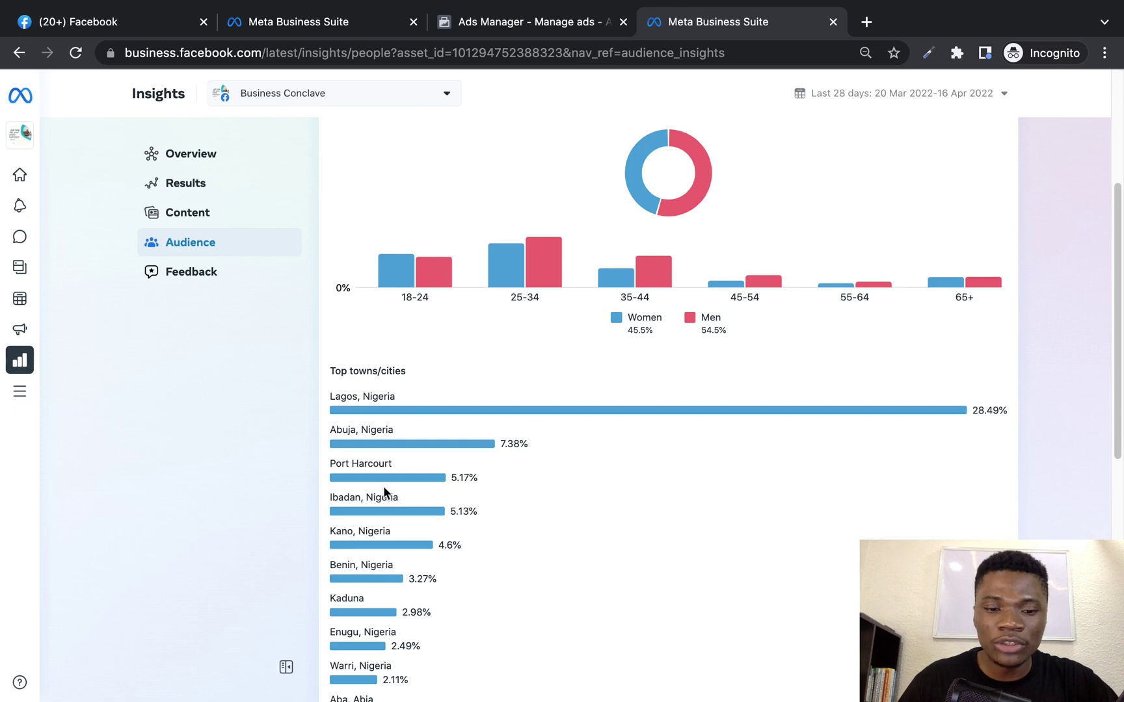
{"action": "scroll", "coordinate": [615, 454], "scroll_direction": "up", "scroll_amount": 4}
{"action": "scroll", "coordinate": [642, 376], "scroll_direction": "down", "scroll_amount": 1}
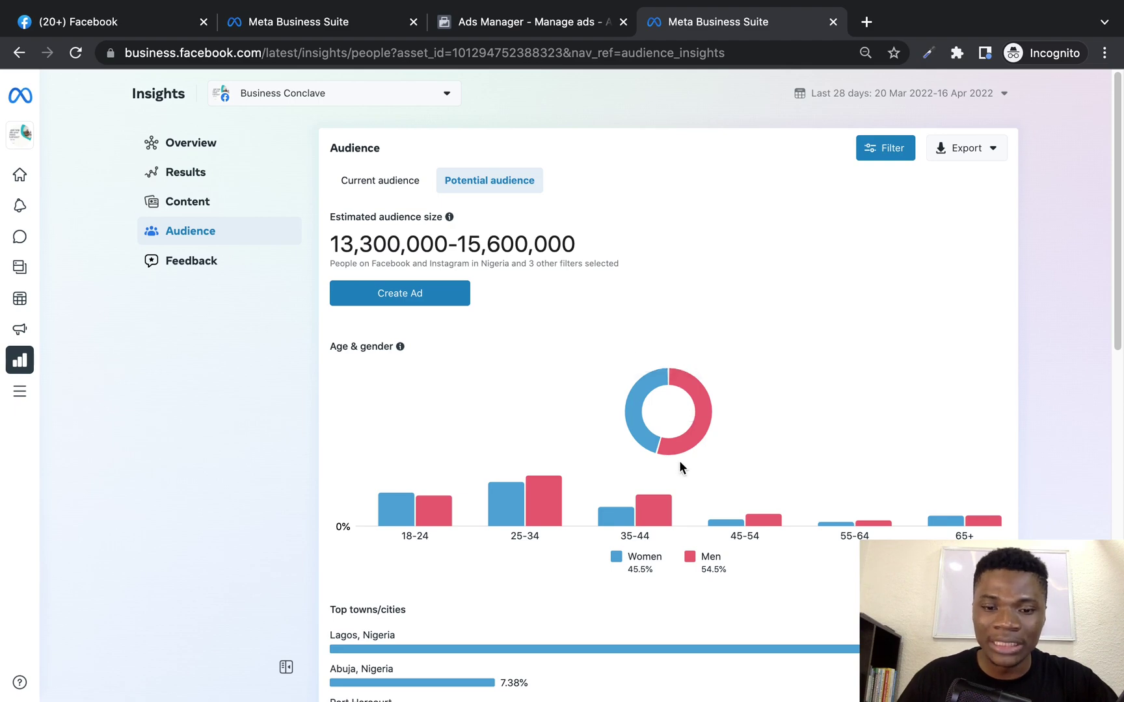
{"action": "left_click", "coordinate": [511, 21]}
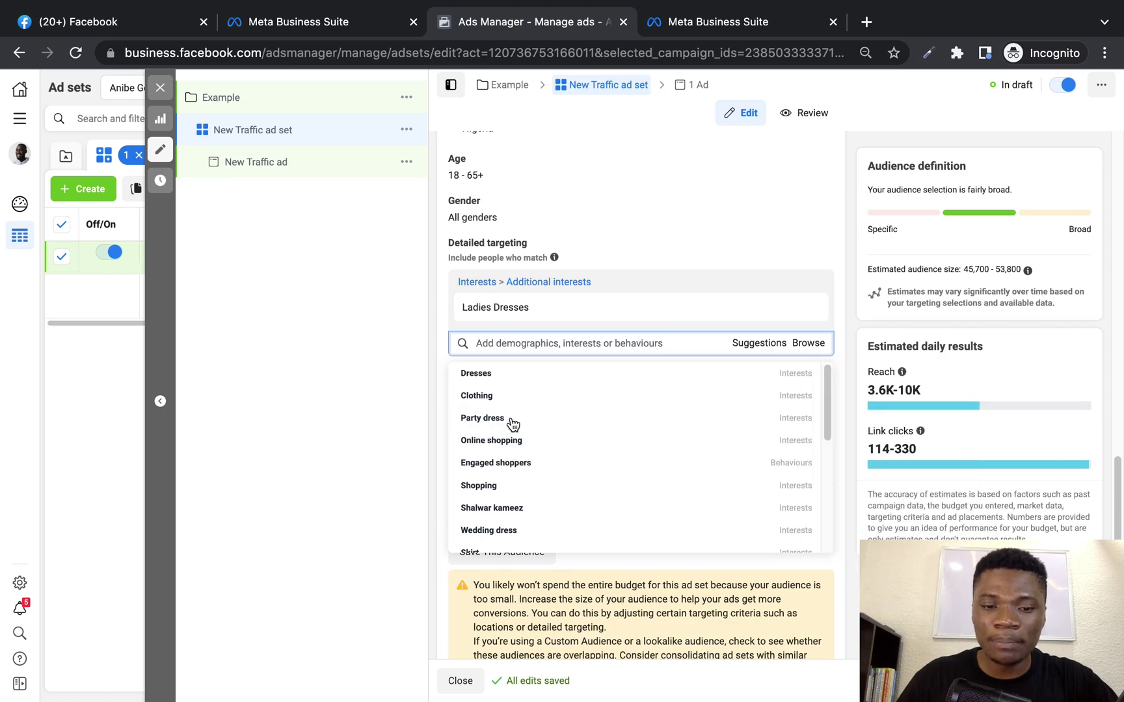
Replace the Clothing interest filter with Party dress in Audience Insights and examine that audience's gender, age and city breakdown
{"action": "left_click", "coordinate": [742, 21]}
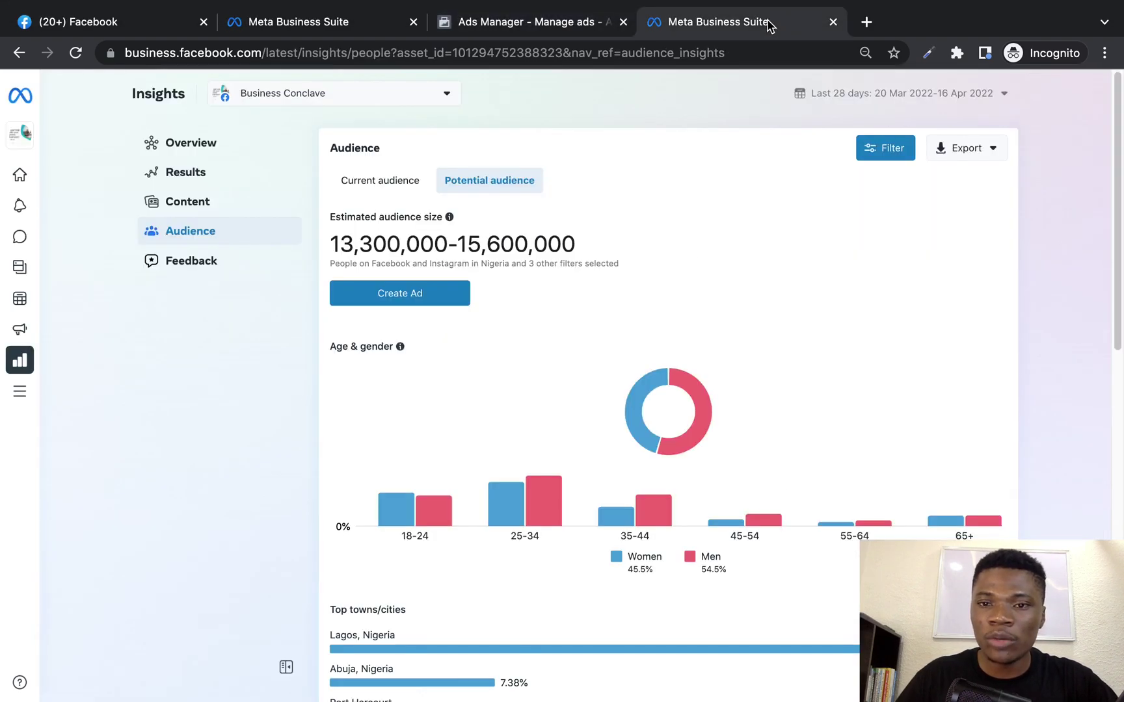
{"action": "left_click", "coordinate": [885, 144]}
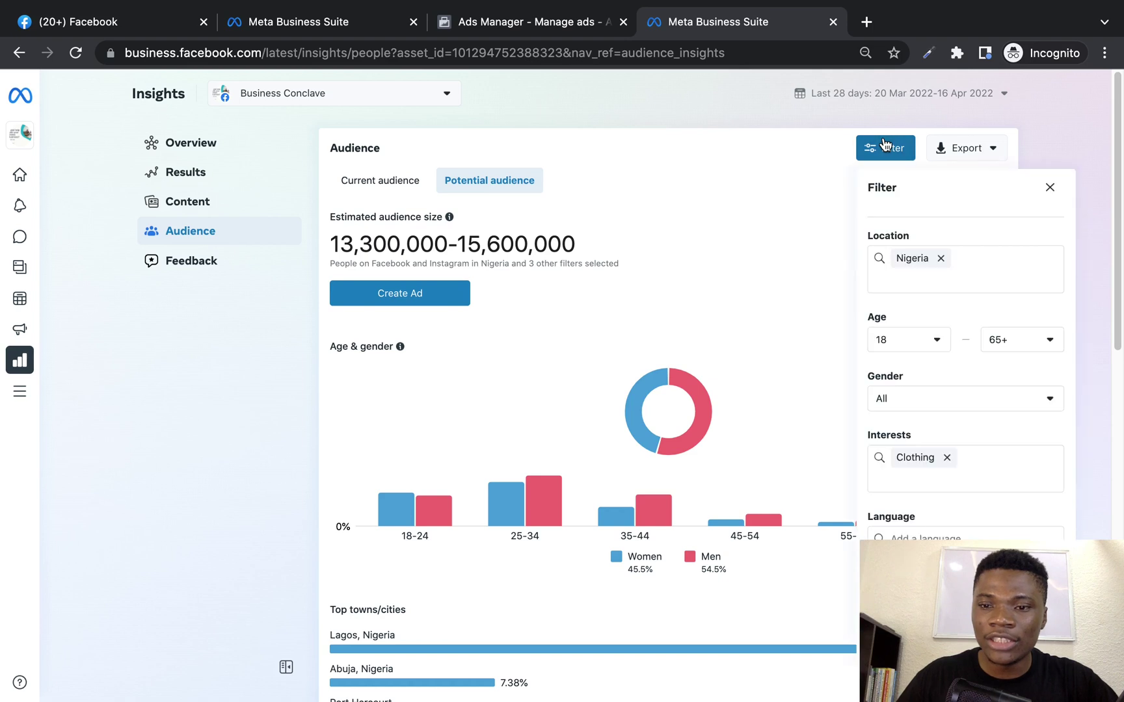
{"action": "left_click", "coordinate": [948, 459]}
{"action": "type", "text": "Pa"}
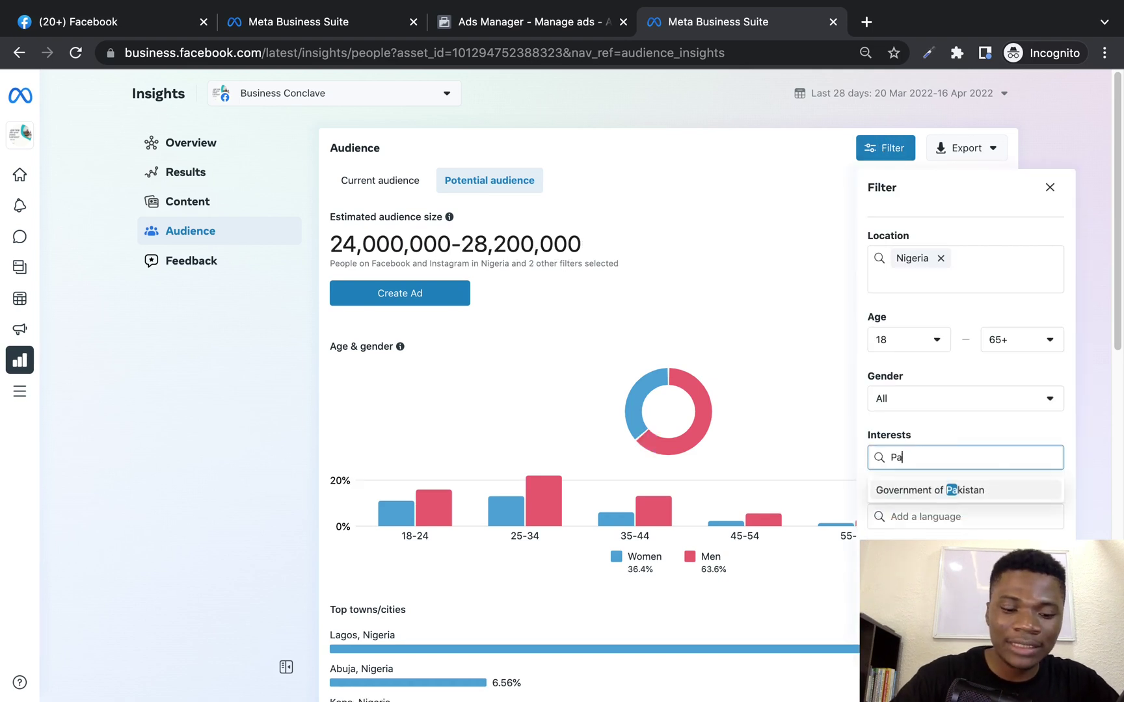
{"action": "type", "text": "rty Dress"}
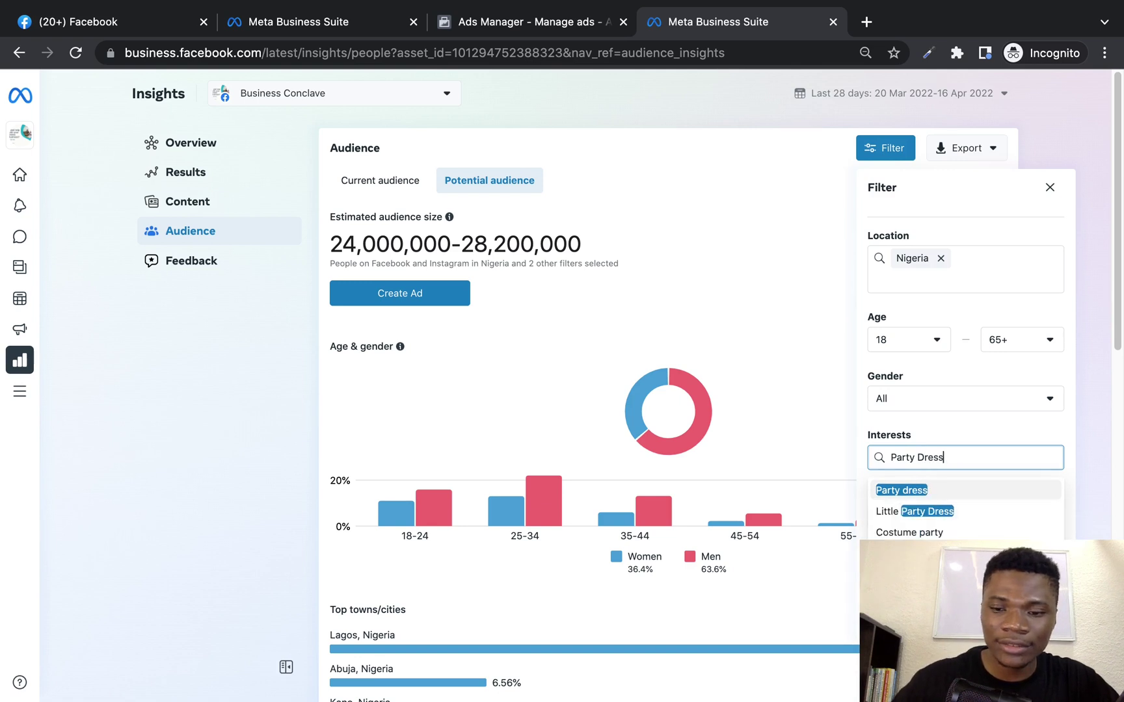
{"action": "left_click", "coordinate": [910, 492]}
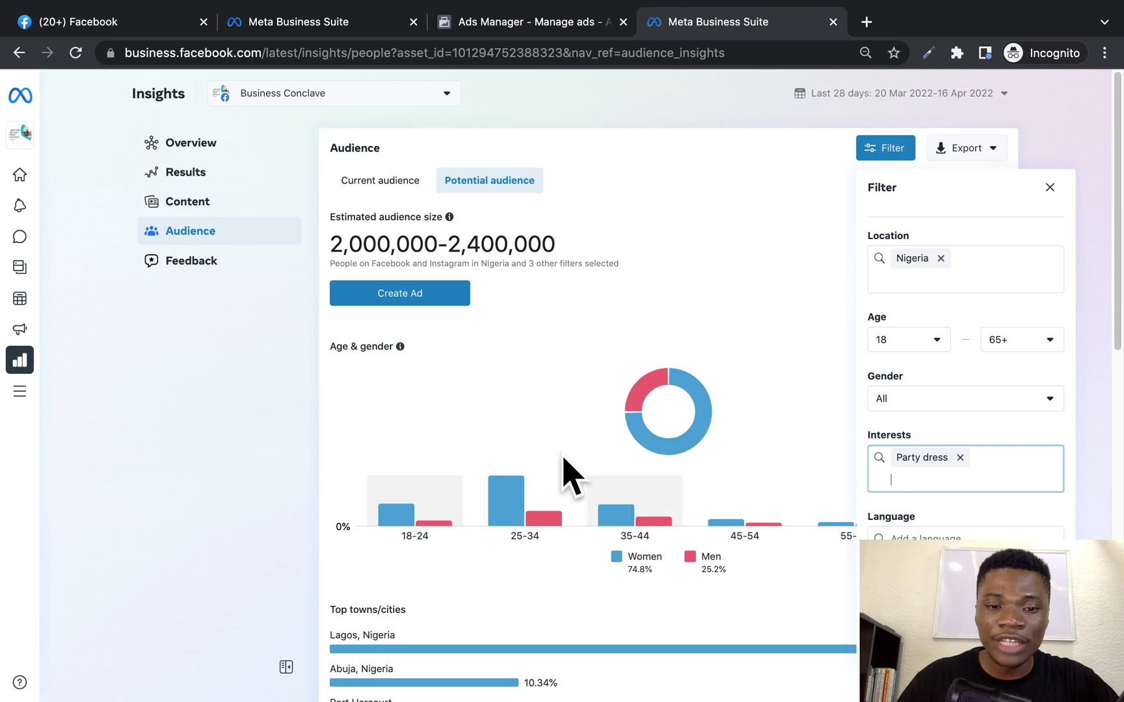
{"action": "mouse_move", "coordinate": [651, 398]}
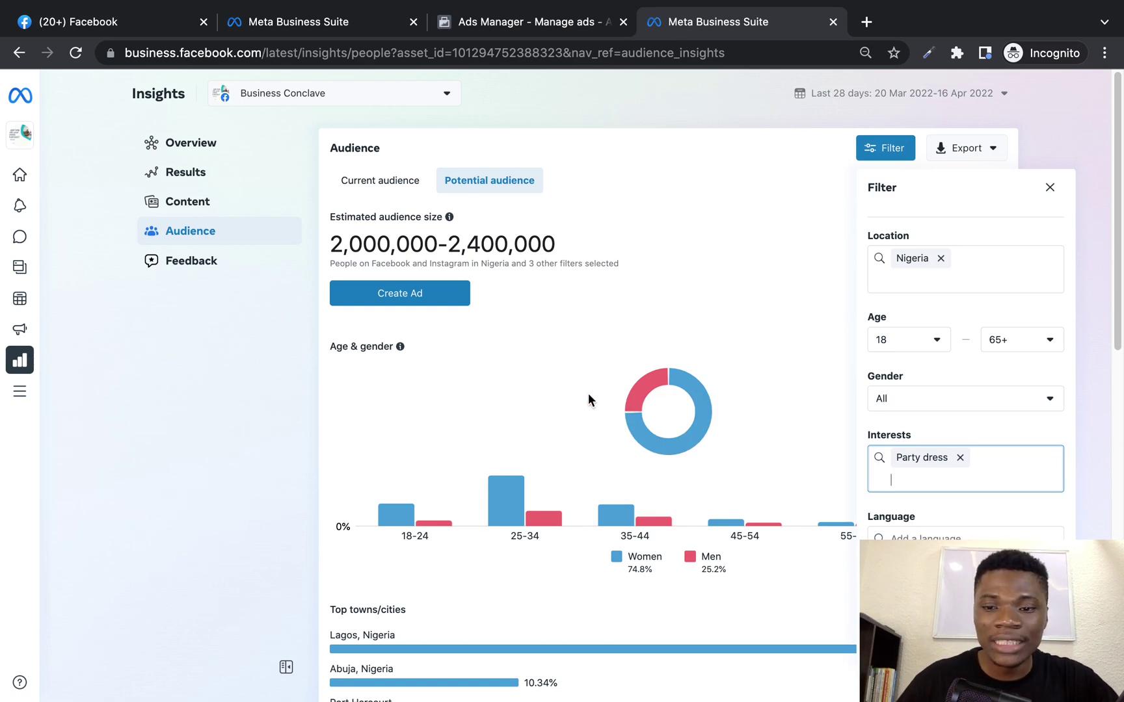
{"action": "scroll", "coordinate": [466, 652], "scroll_direction": "down", "scroll_amount": 3}
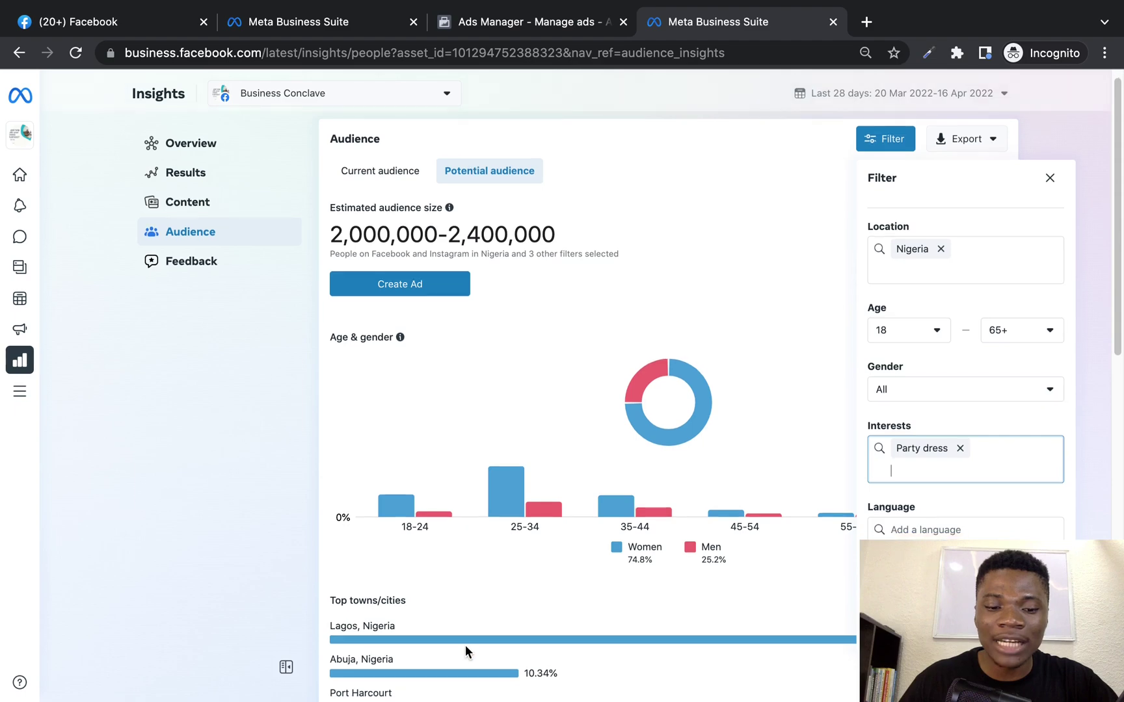
{"action": "scroll", "coordinate": [414, 651], "scroll_direction": "down", "scroll_amount": 4}
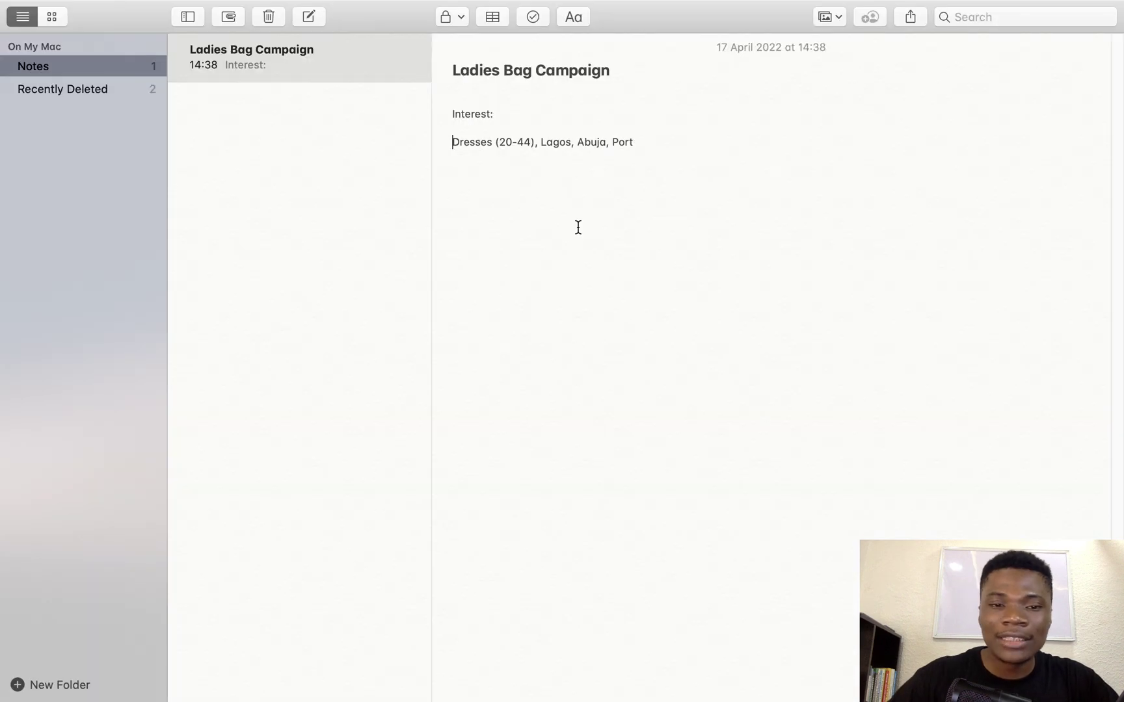
Switch to Notes and add a separate Party Dress (25-44) entry below the Dresses entry in the Ladies Bag Campaign note
{"action": "key", "text": "Return"}
{"action": "key", "text": "Return"}
{"action": "key", "text": "Return"}
{"action": "key", "text": "Return"}
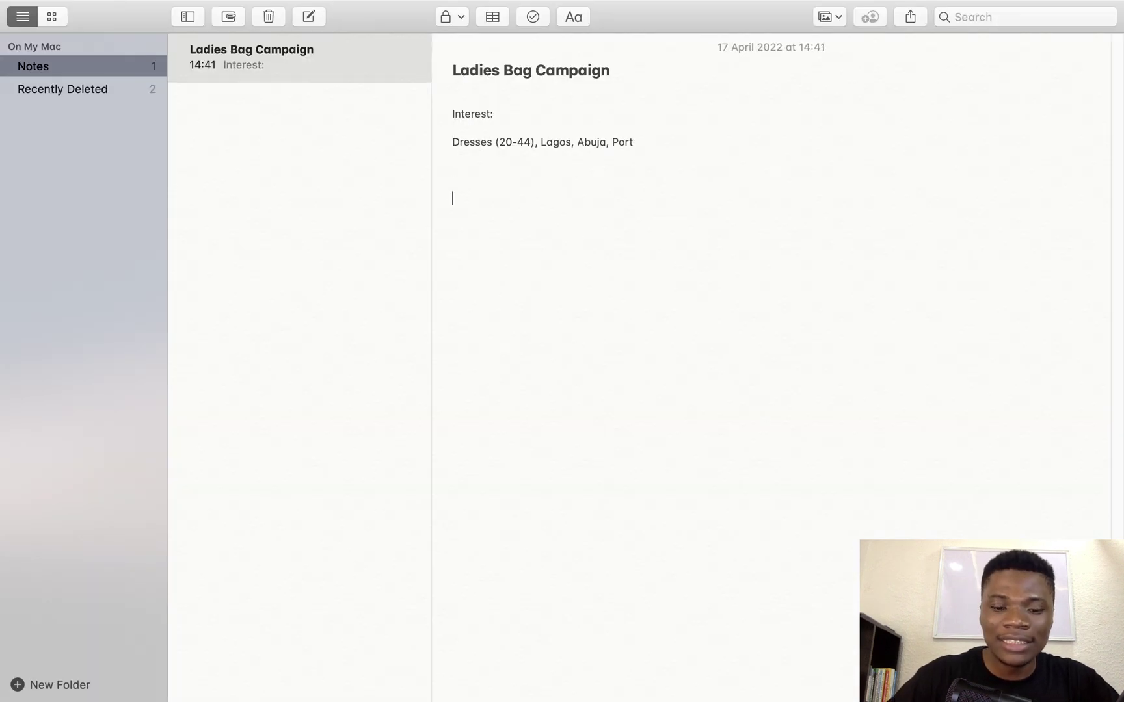
{"action": "type", "text": "Part"}
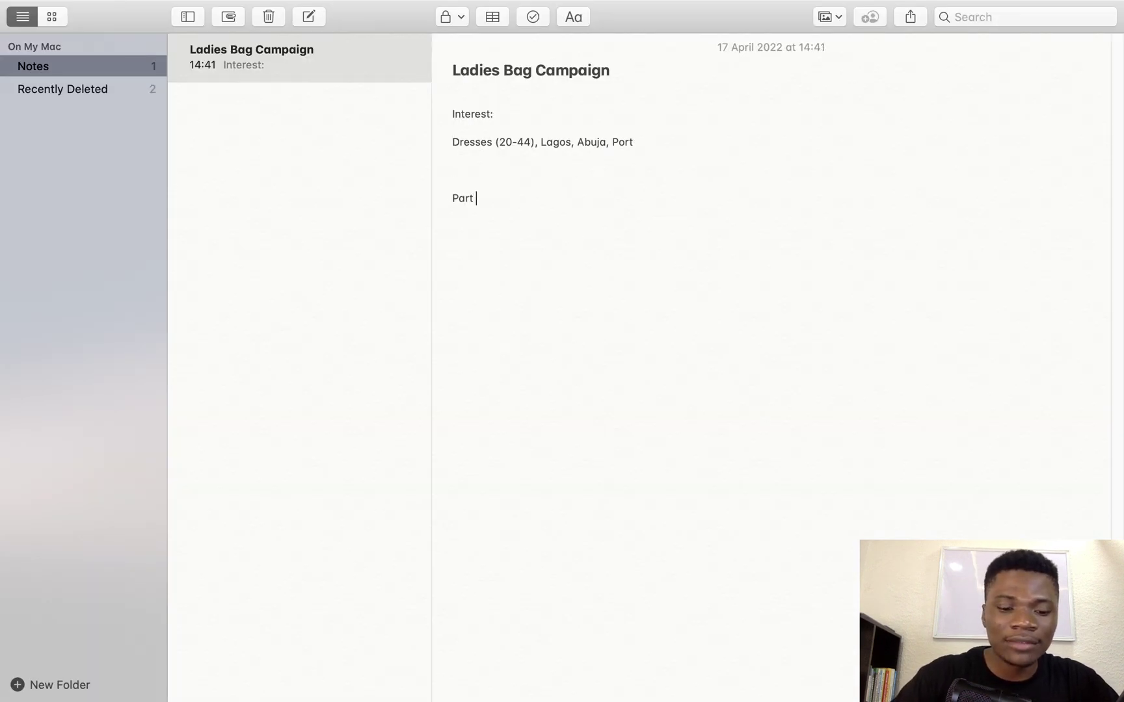
{"action": "type", "text": "y D"}
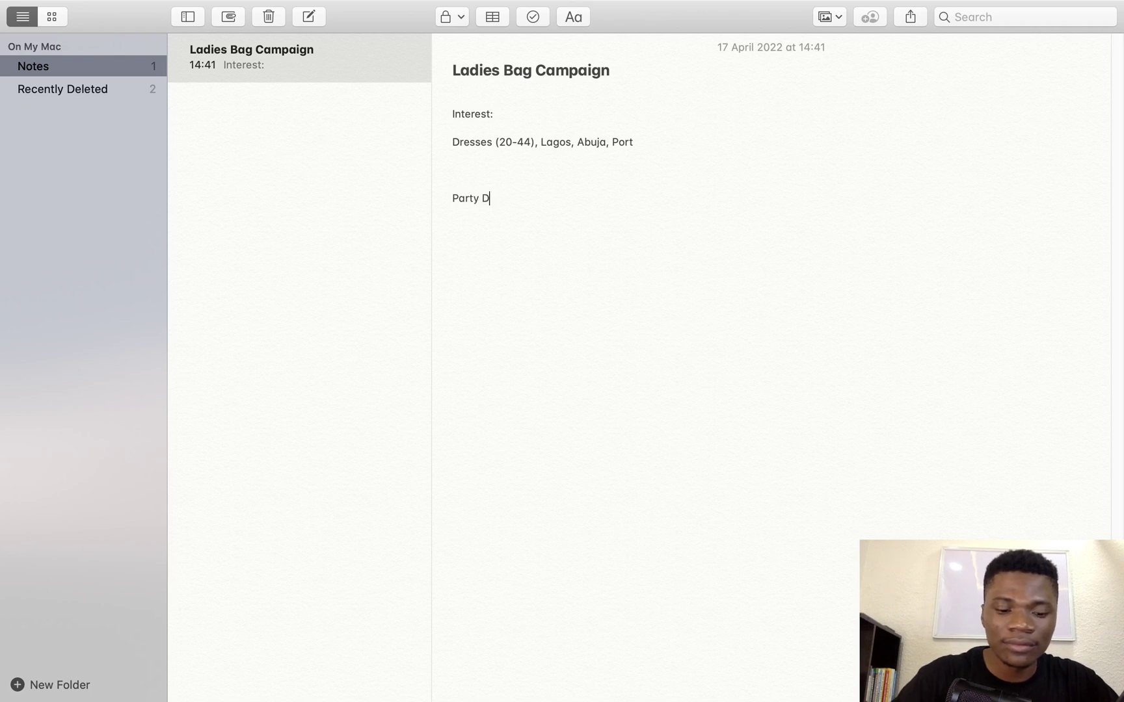
{"action": "type", "text": "ress )"}
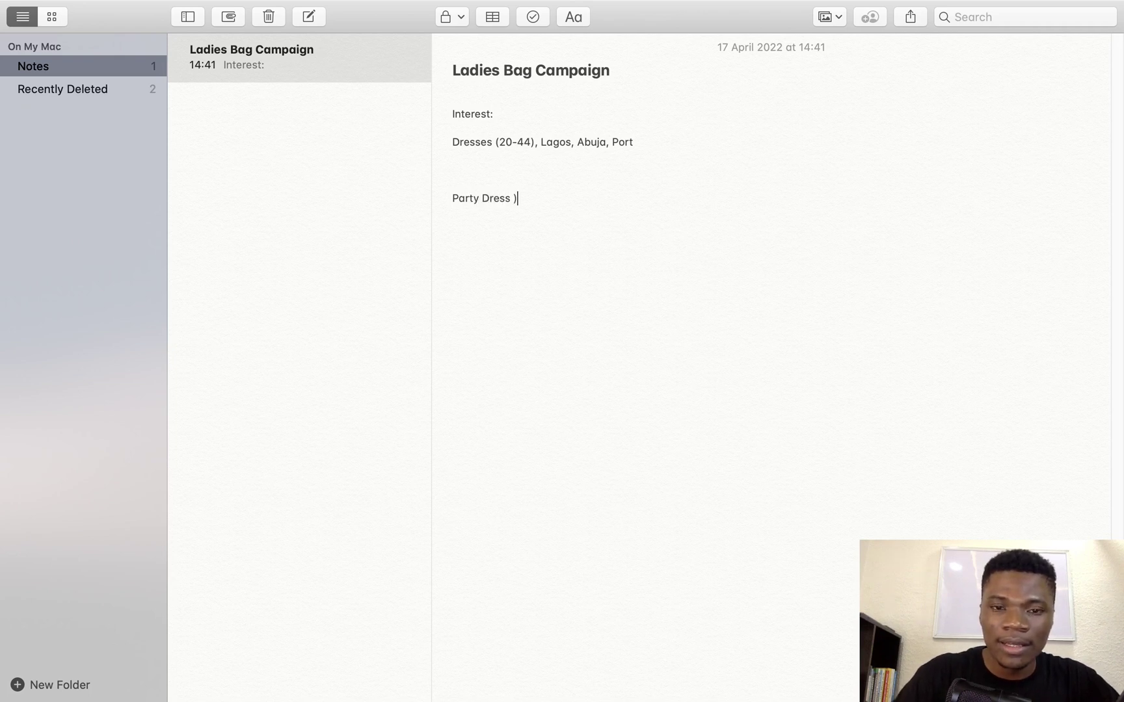
{"action": "key", "text": "BackSpace"}
{"action": "type", "text": "("}
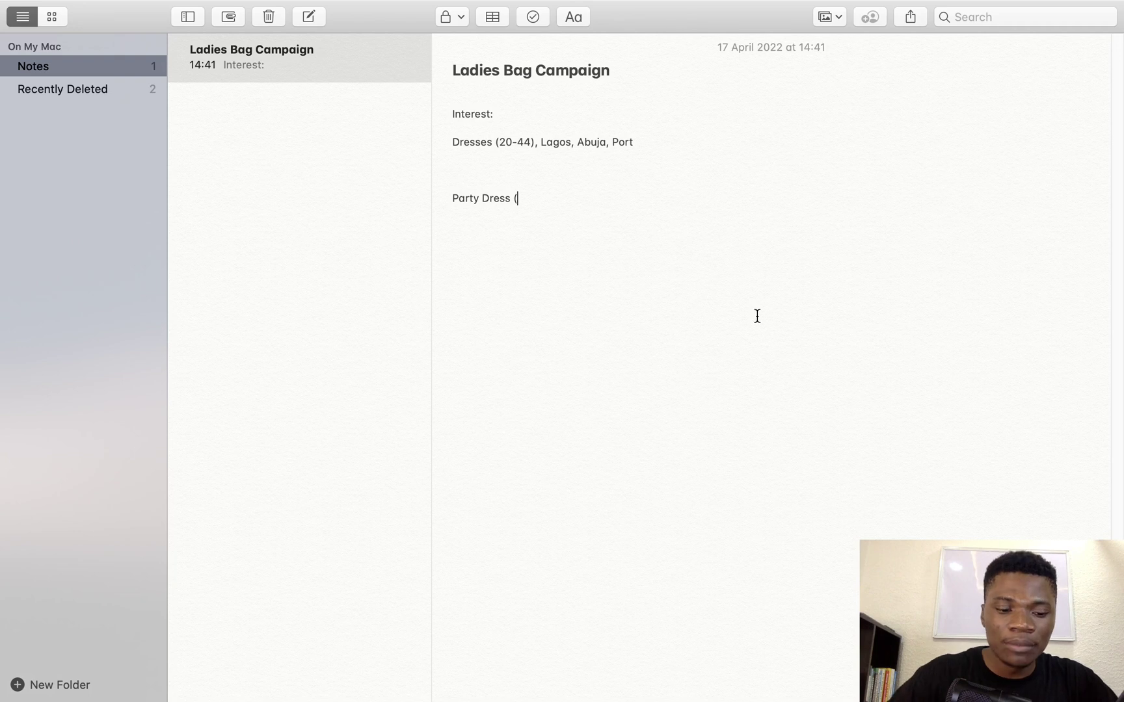
{"action": "type", "text": "25-44"}
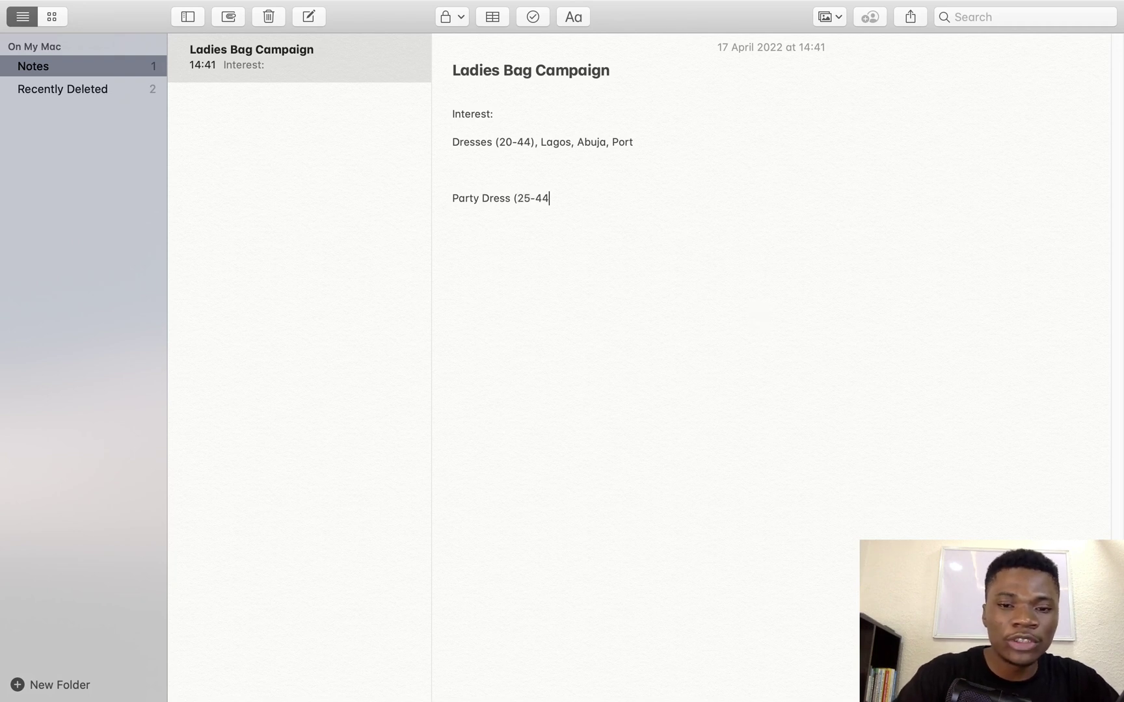
{"action": "type", "text": ") "}
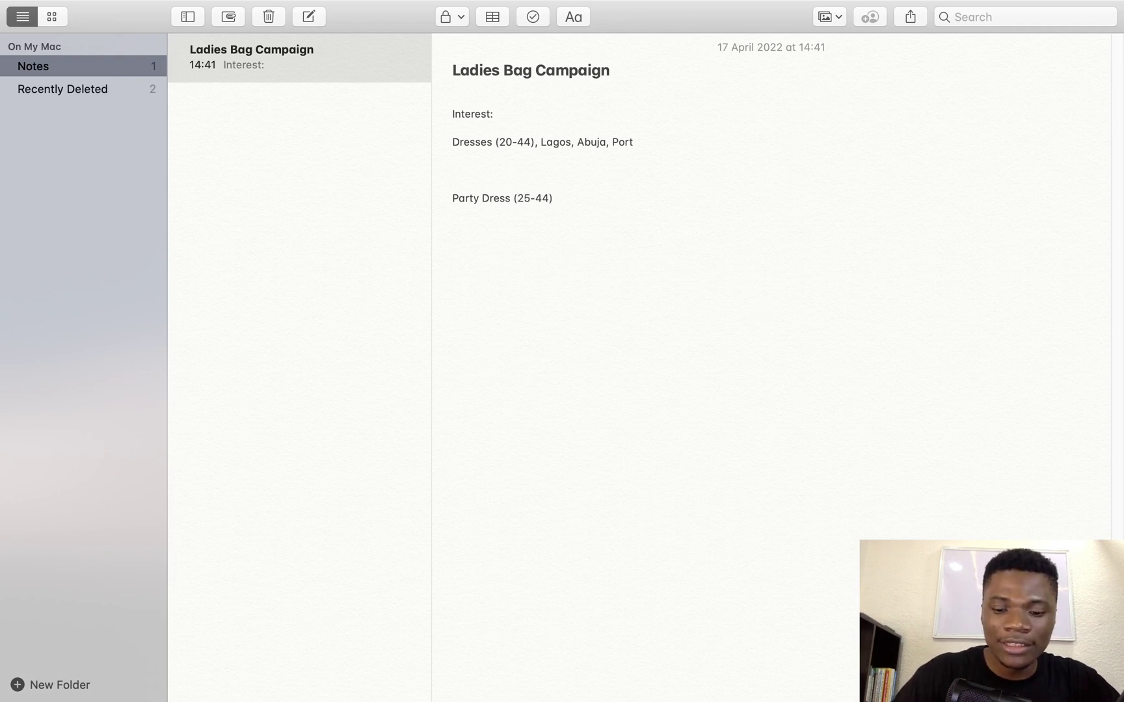
{"action": "type", "text": "\""}
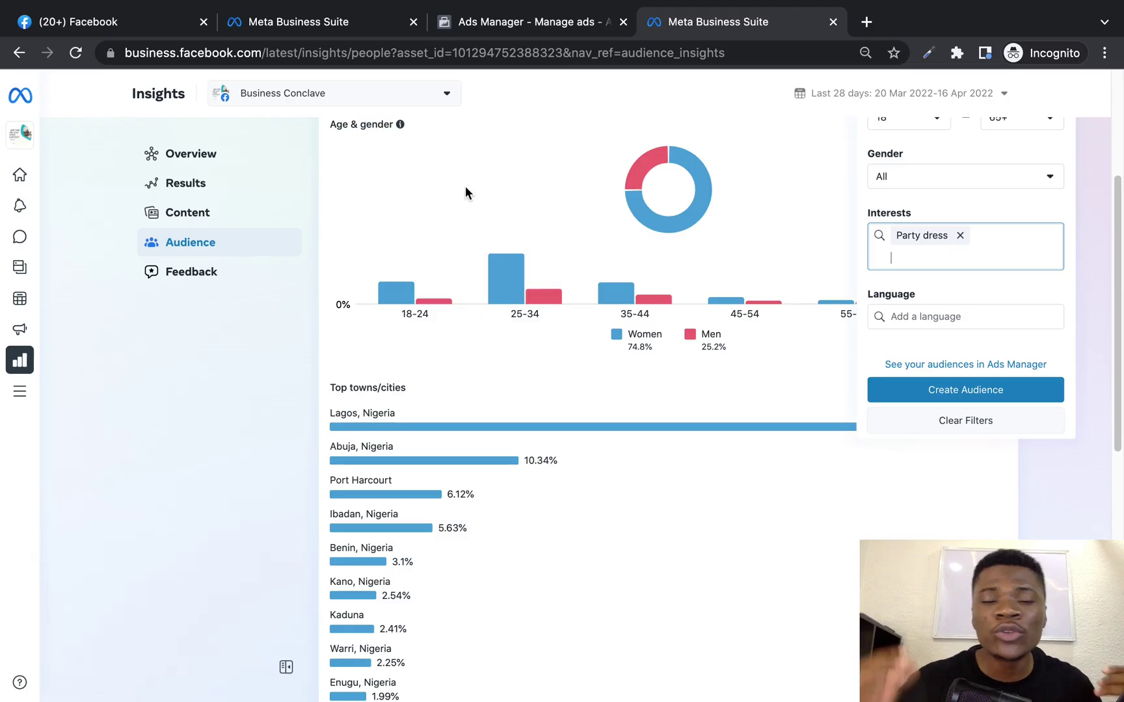
Switch to Ads Manager in Chrome, remove the Ladies Dresses interest and search detailed targeting for Party Dress
{"action": "left_click", "coordinate": [502, 32]}
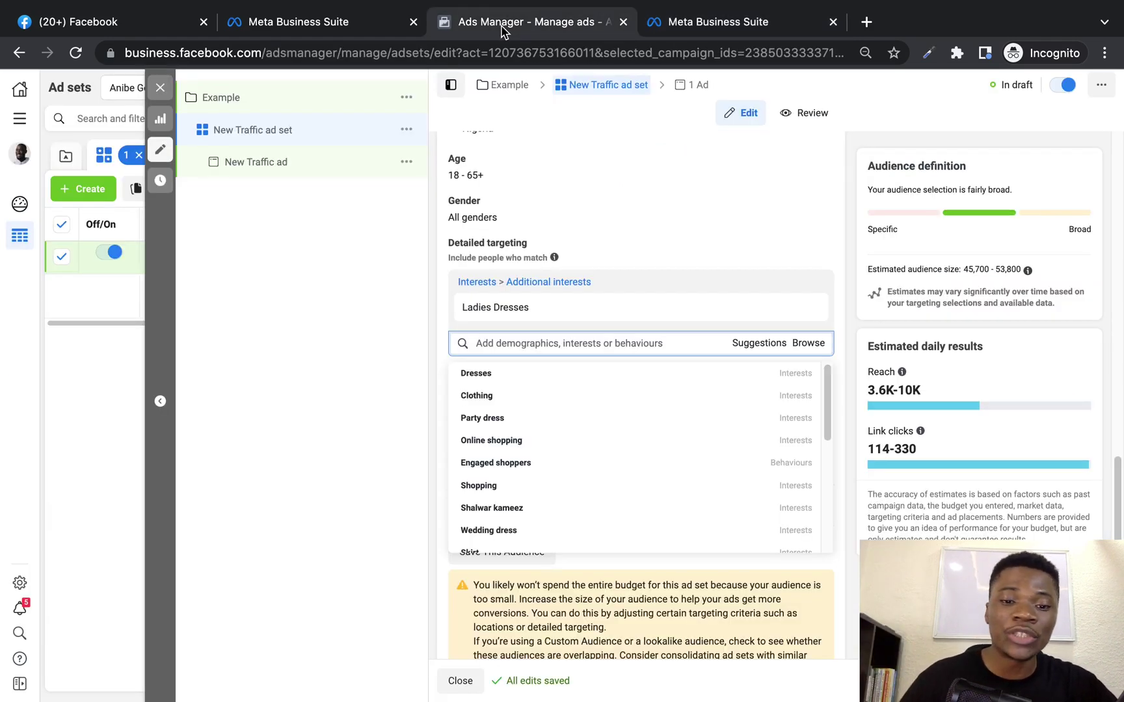
{"action": "mouse_move", "coordinate": [829, 387]}
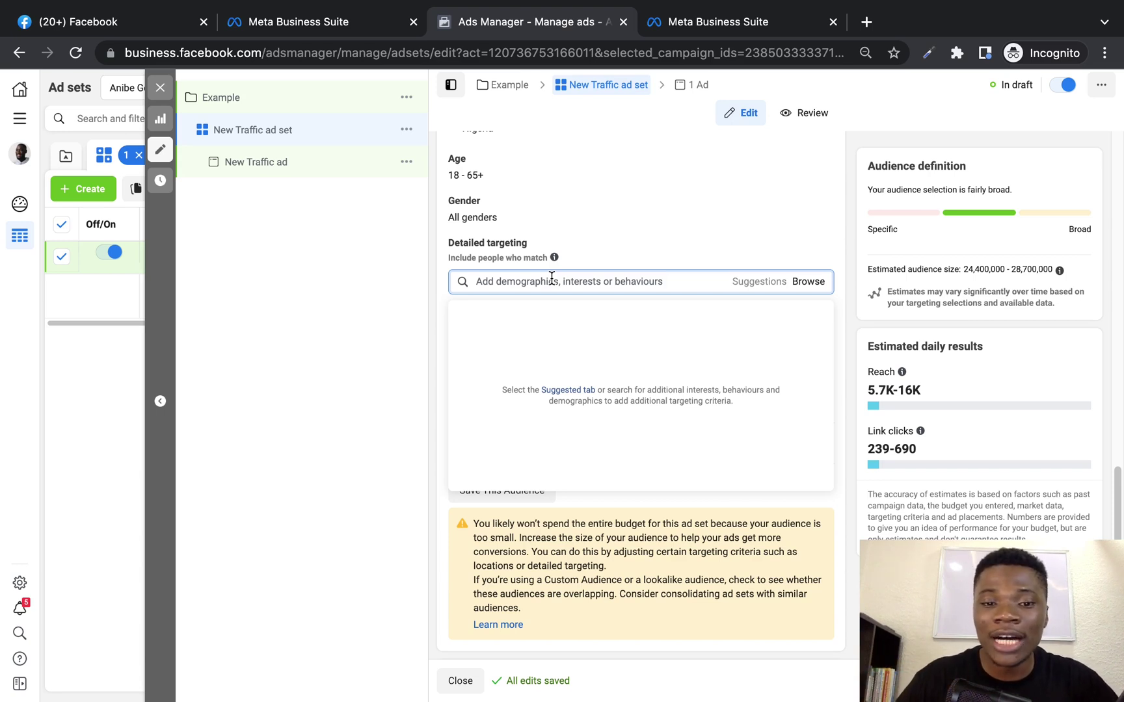
{"action": "left_click", "coordinate": [512, 280]}
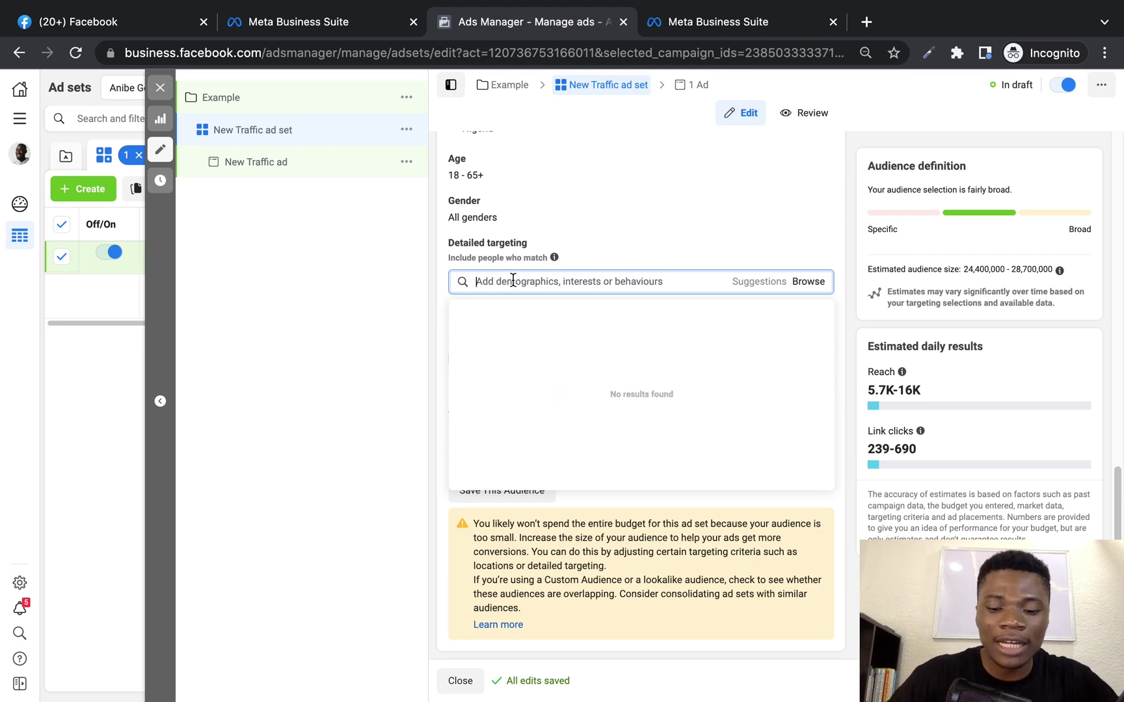
{"action": "type", "text": "Party"}
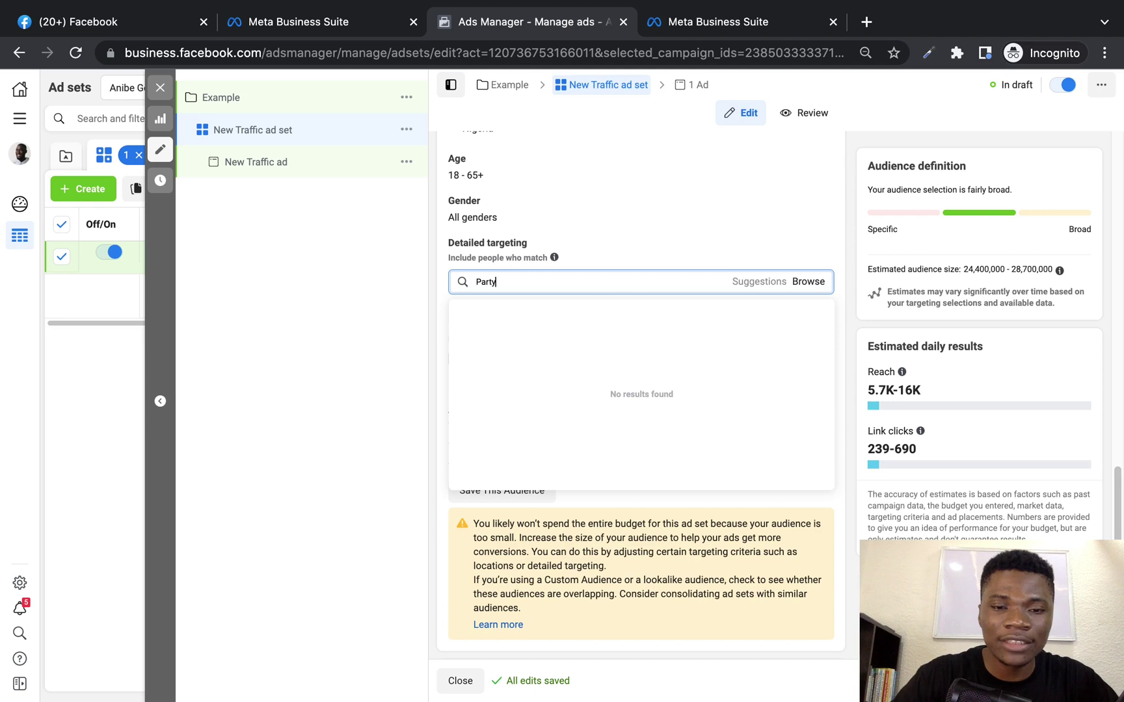
{"action": "type", "text": " Dress"}
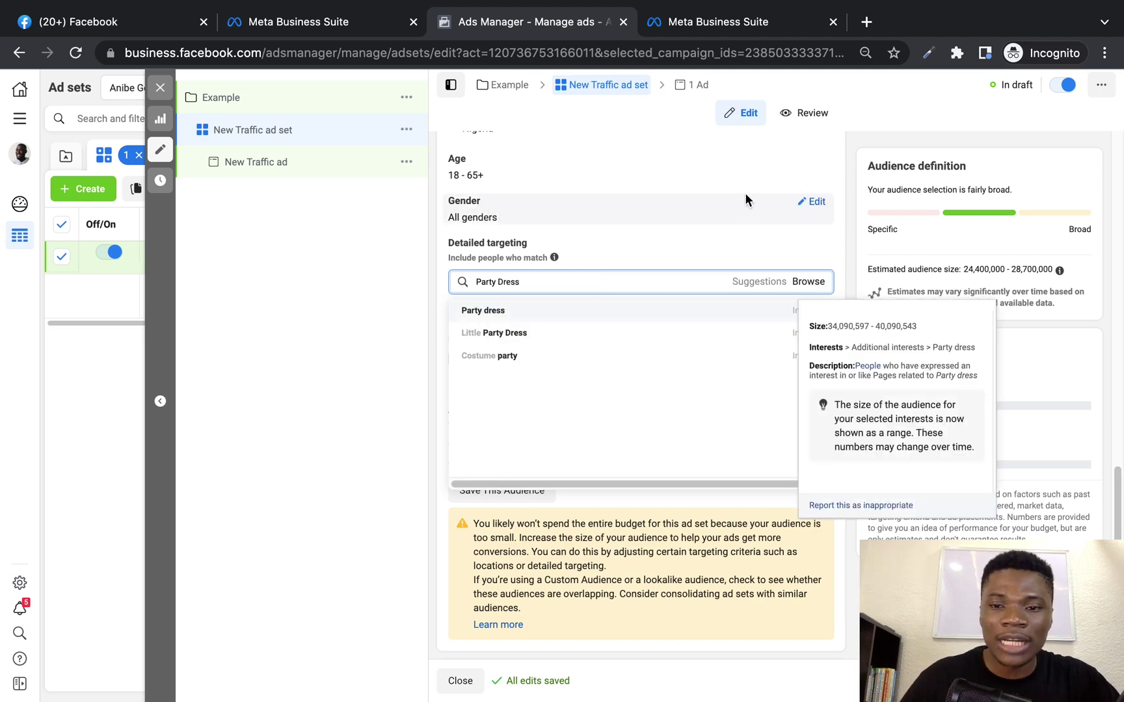
Restrict the ad set's audience to women aged 25 to 44
{"action": "left_click", "coordinate": [813, 201]}
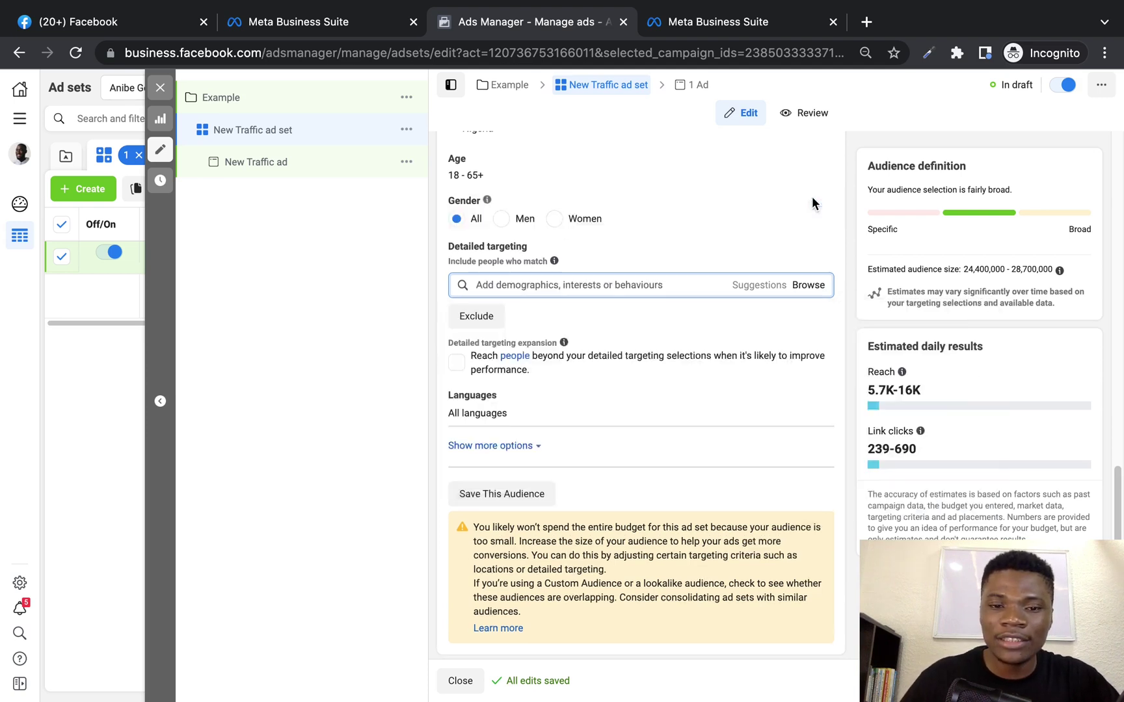
{"action": "left_click", "coordinate": [552, 218]}
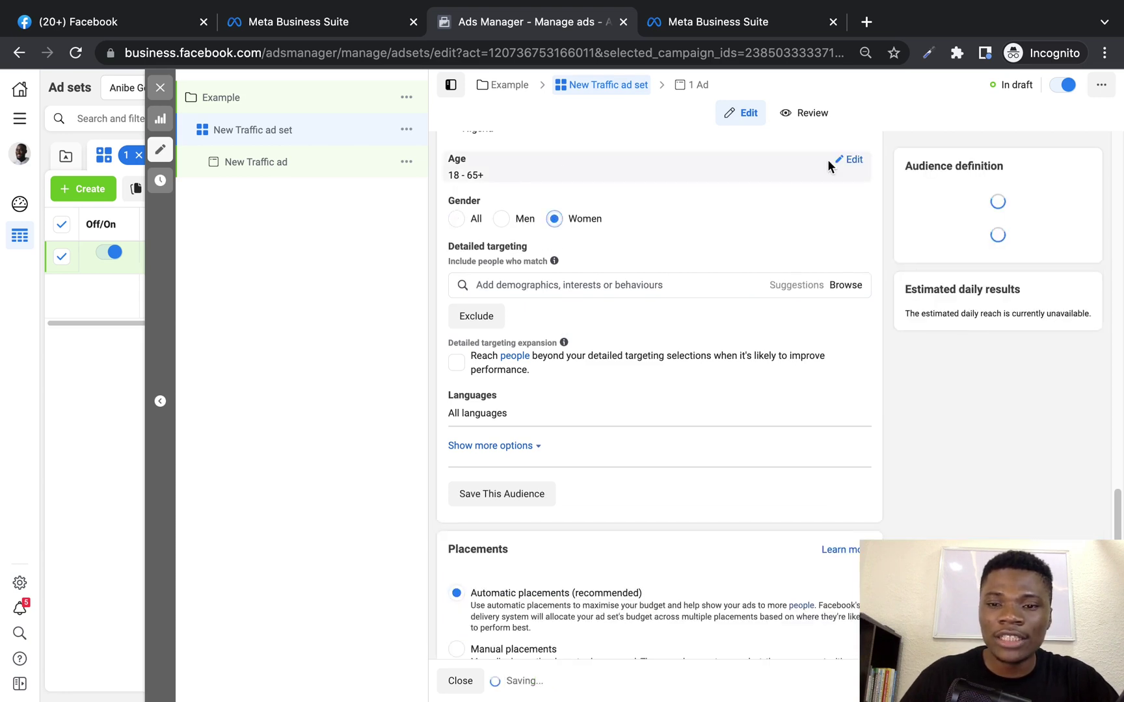
{"action": "left_click", "coordinate": [846, 162]}
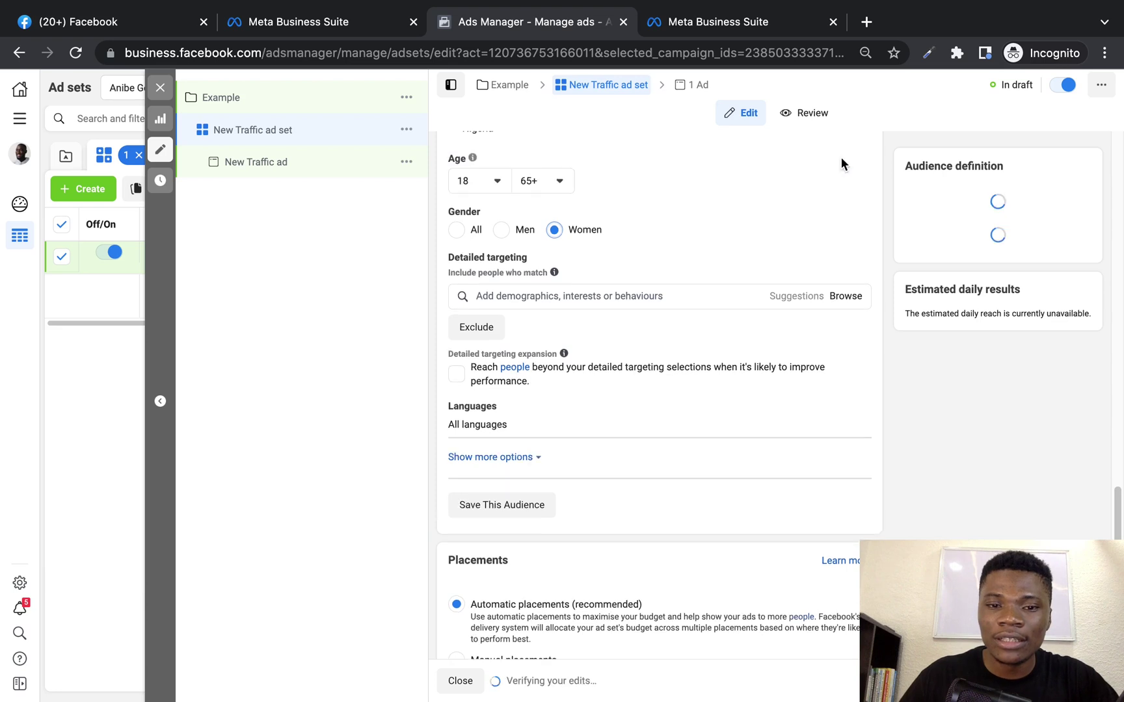
{"action": "left_click", "coordinate": [496, 182]}
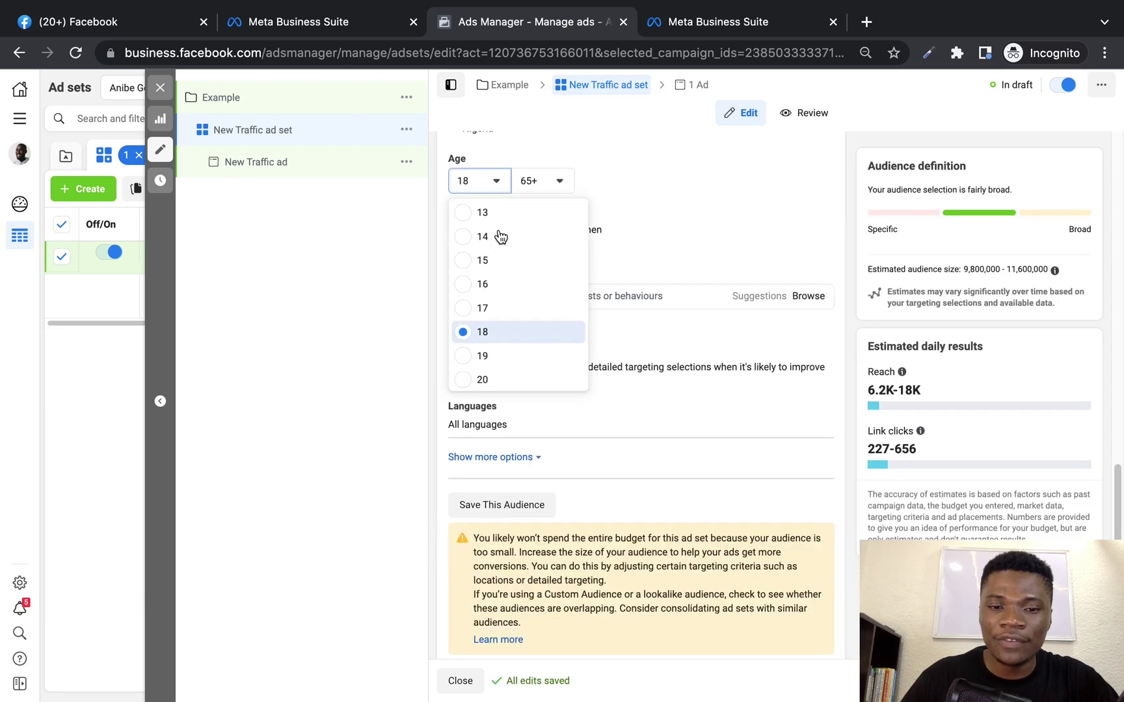
{"action": "scroll", "coordinate": [505, 356], "scroll_direction": "down", "scroll_amount": 2}
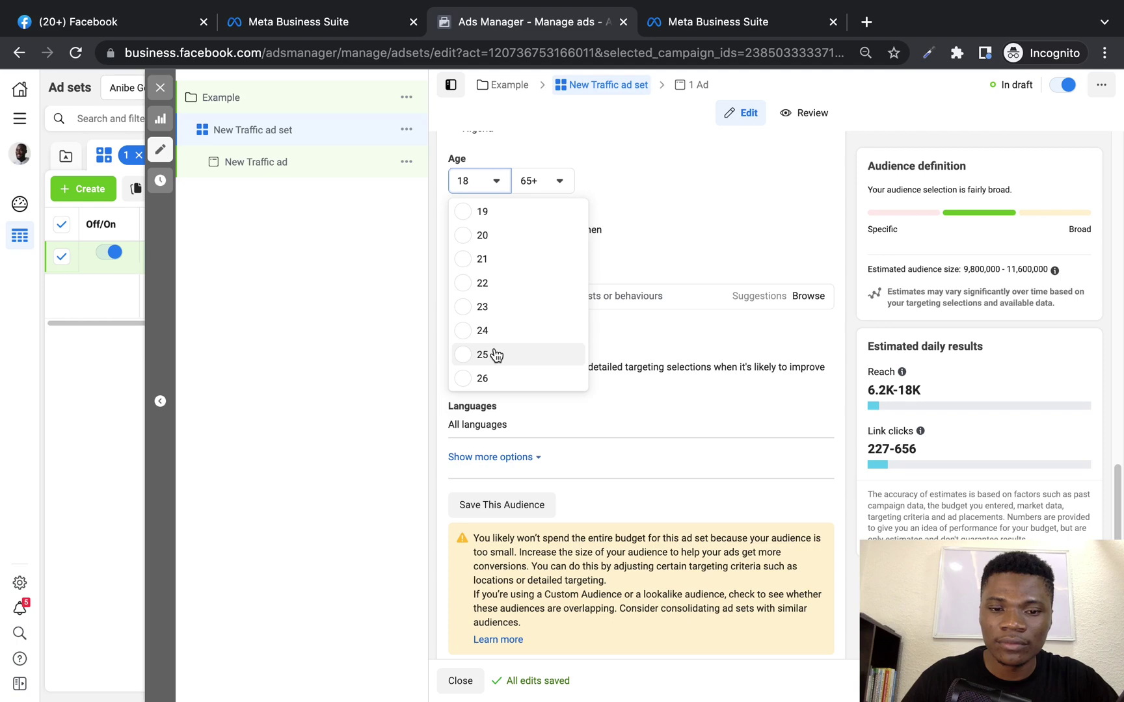
{"action": "left_click", "coordinate": [495, 354]}
{"action": "left_click", "coordinate": [560, 180]}
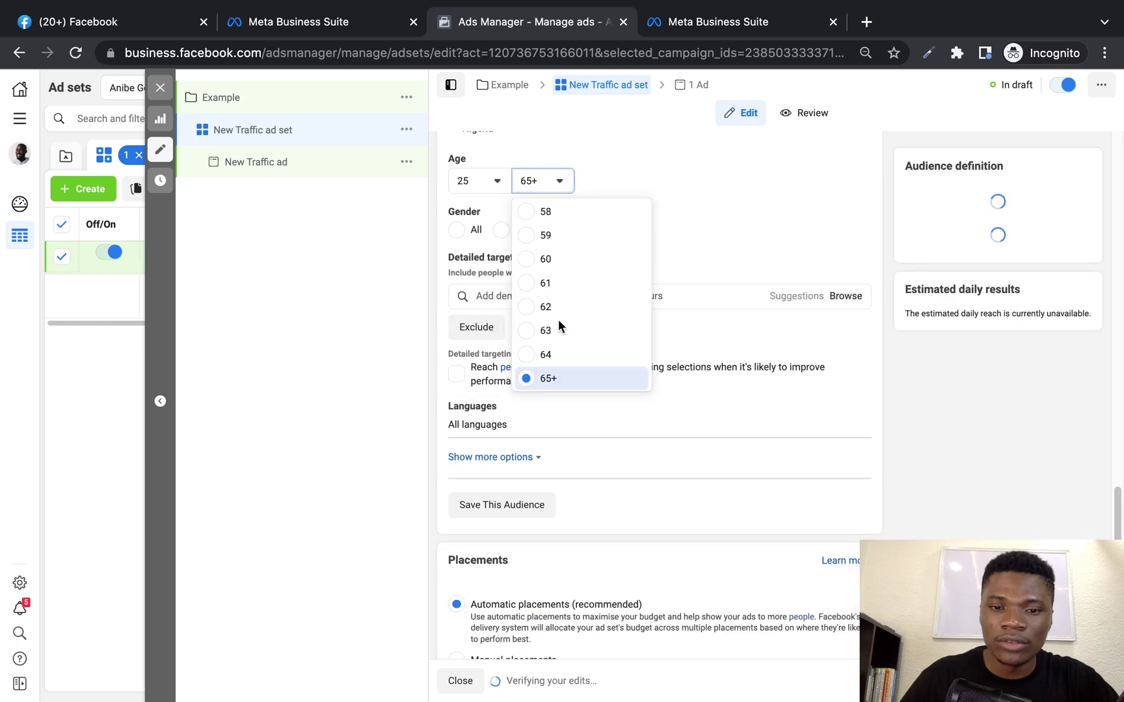
{"action": "scroll", "coordinate": [563, 287], "scroll_direction": "up", "scroll_amount": 6}
{"action": "scroll", "coordinate": [563, 284], "scroll_direction": "down", "scroll_amount": 2}
{"action": "scroll", "coordinate": [563, 284], "scroll_direction": "up", "scroll_amount": 1}
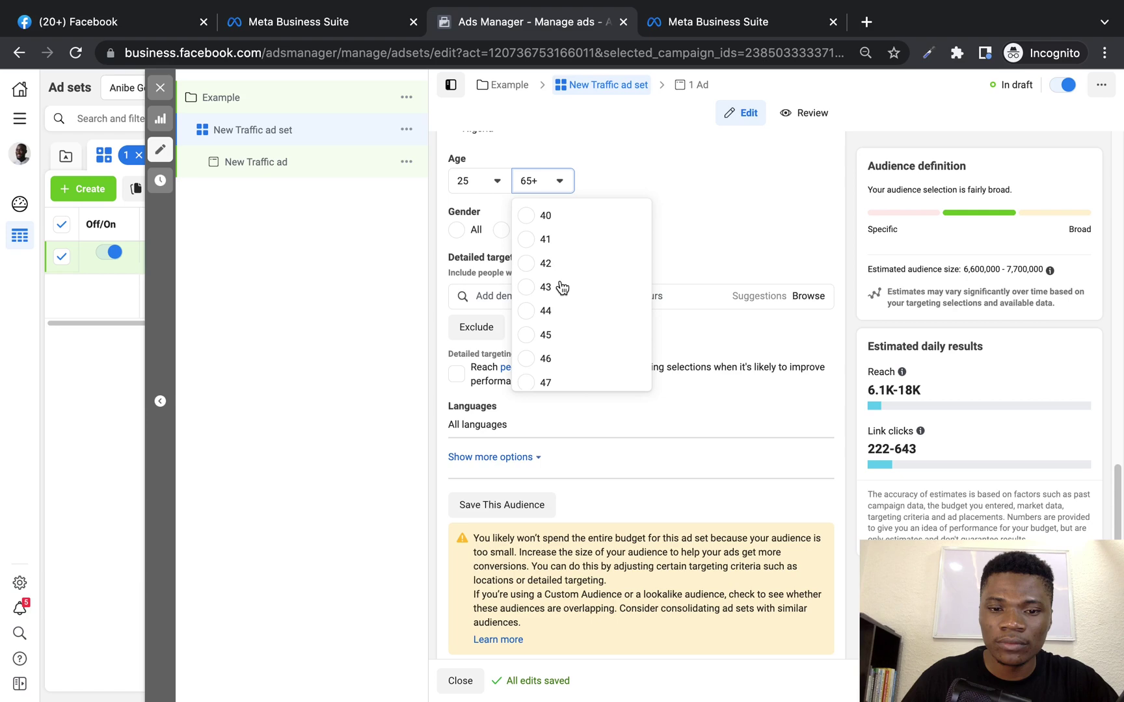
{"action": "left_click", "coordinate": [526, 311]}
Include the Party dress interest in the ad set's detailed targeting and review the audience and budget settings
{"action": "scroll", "coordinate": [691, 410], "scroll_direction": "up", "scroll_amount": 4}
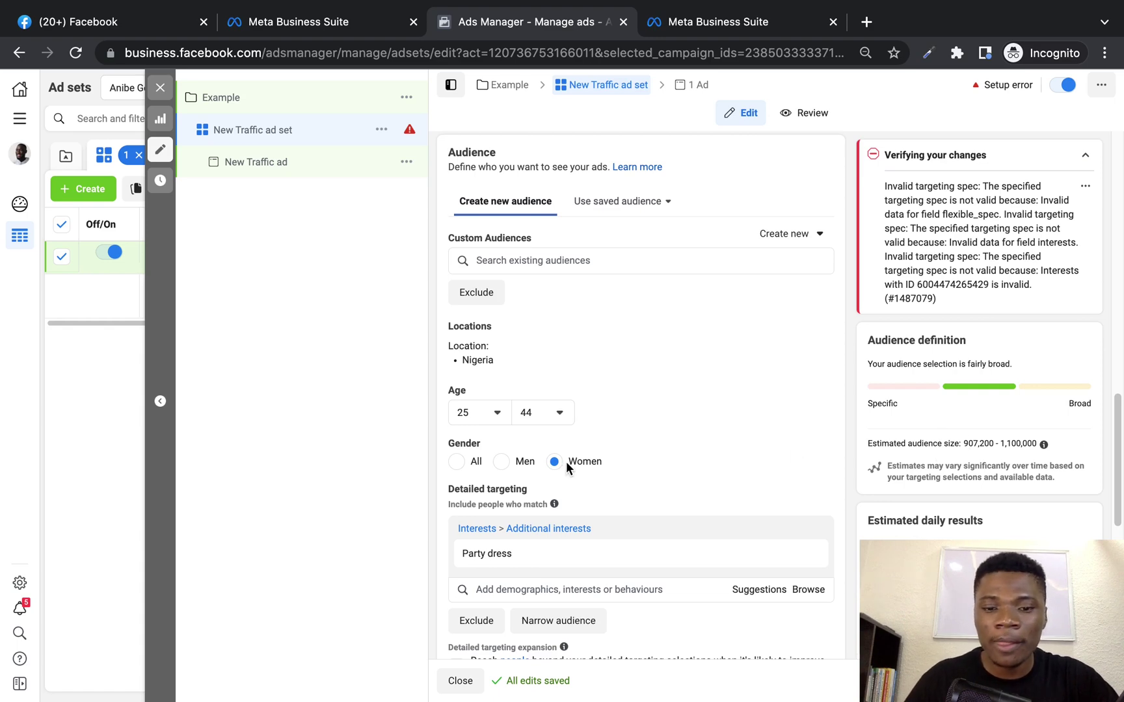
{"action": "scroll", "coordinate": [635, 467], "scroll_direction": "up", "scroll_amount": 1}
{"action": "scroll", "coordinate": [640, 468], "scroll_direction": "down", "scroll_amount": 3}
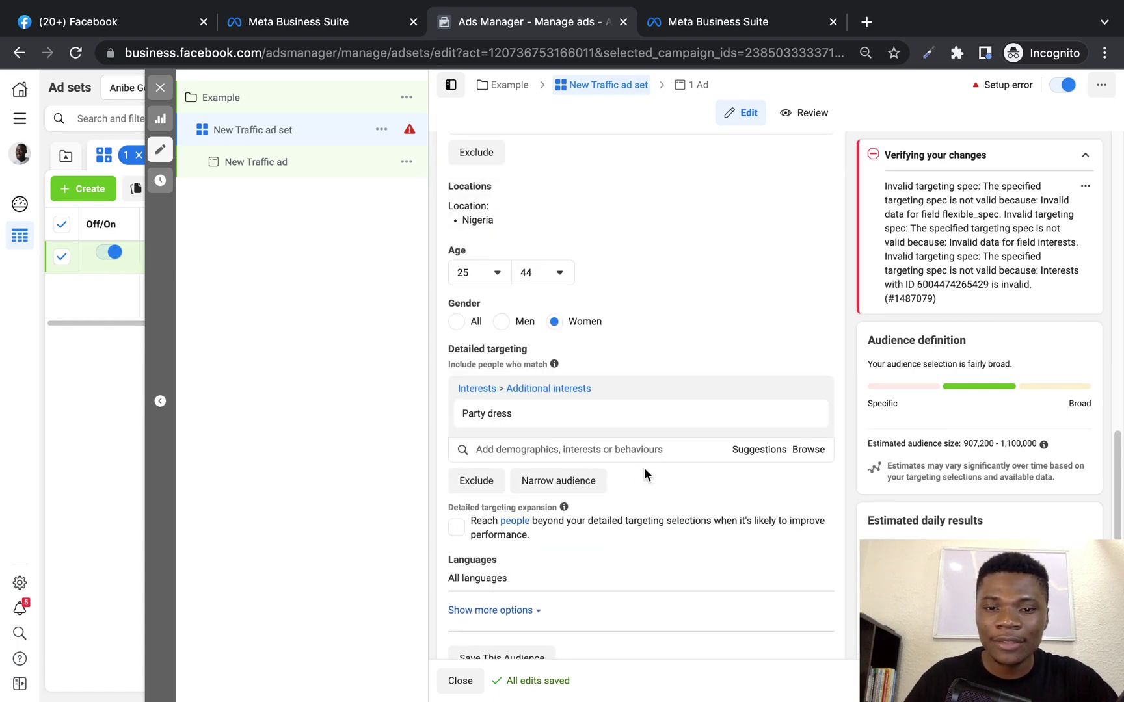
{"action": "scroll", "coordinate": [644, 468], "scroll_direction": "up", "scroll_amount": 10}
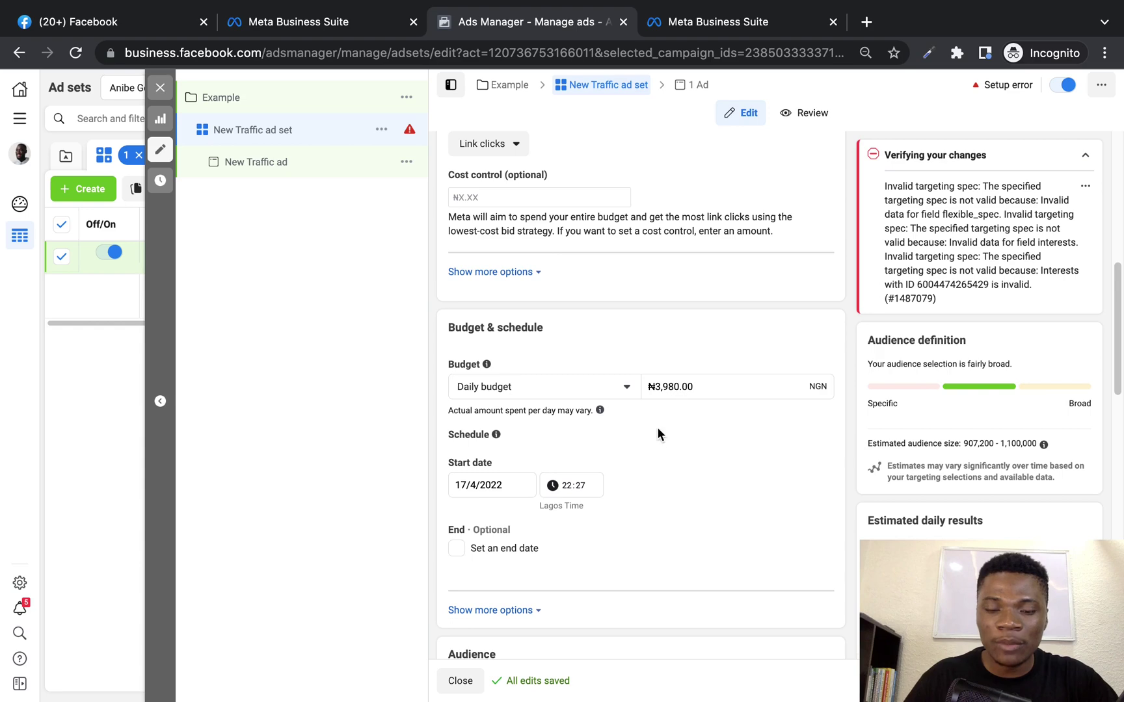
{"action": "scroll", "coordinate": [657, 429], "scroll_direction": "down", "scroll_amount": 7}
{"action": "scroll", "coordinate": [652, 441], "scroll_direction": "down", "scroll_amount": 2}
{"action": "mouse_move", "coordinate": [572, 436]}
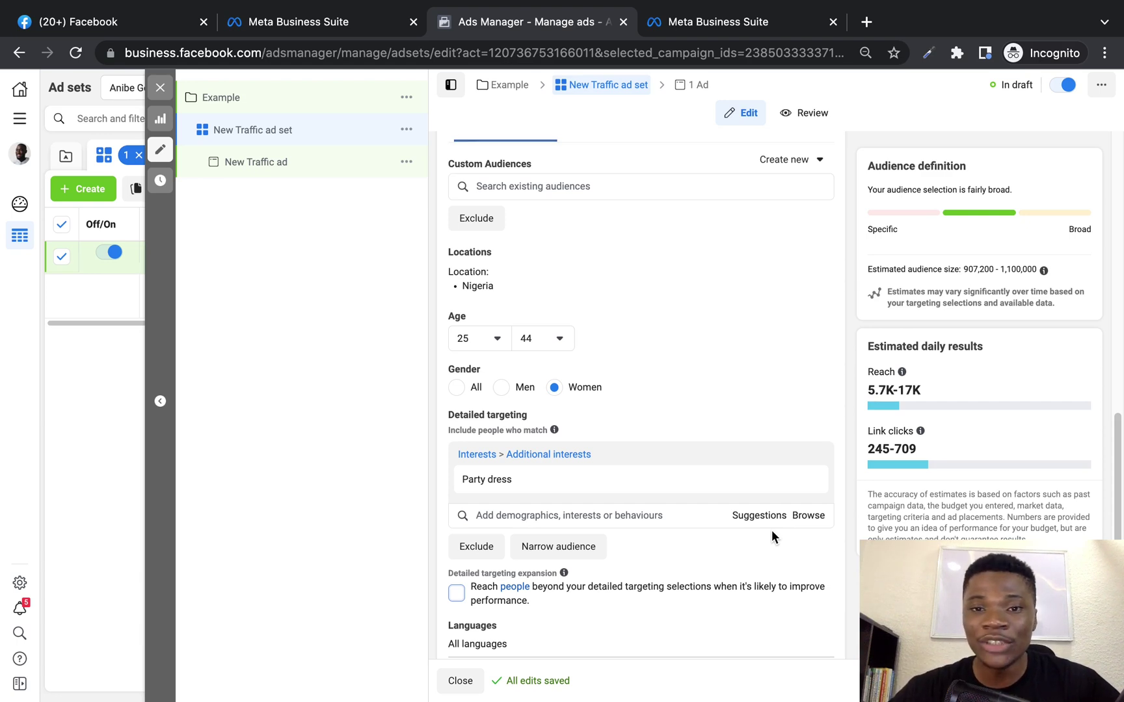
Return to Meta Business Suite Insights and open the Overview page
{"action": "left_click", "coordinate": [734, 29]}
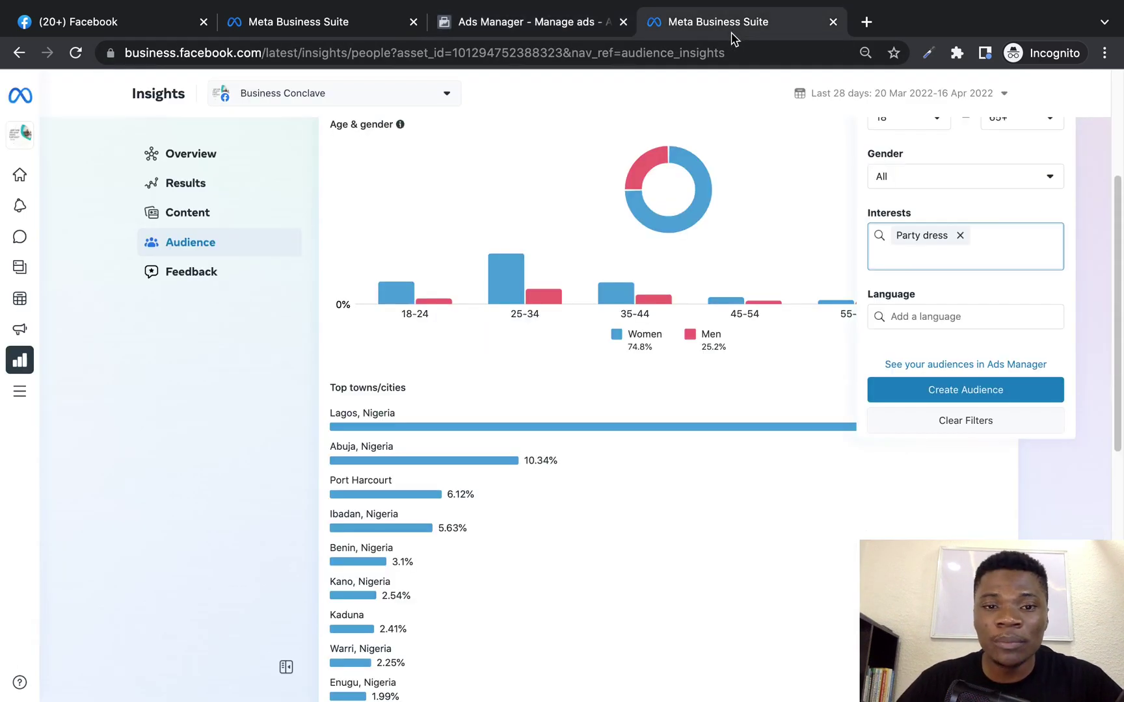
{"action": "left_click", "coordinate": [206, 160]}
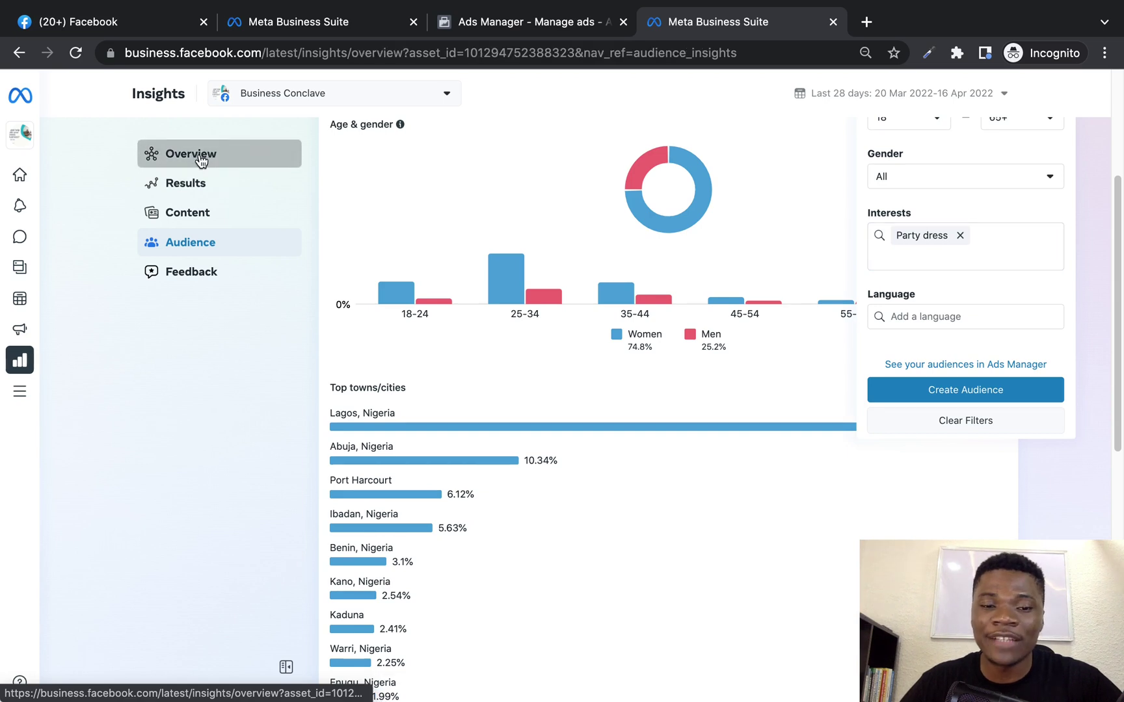